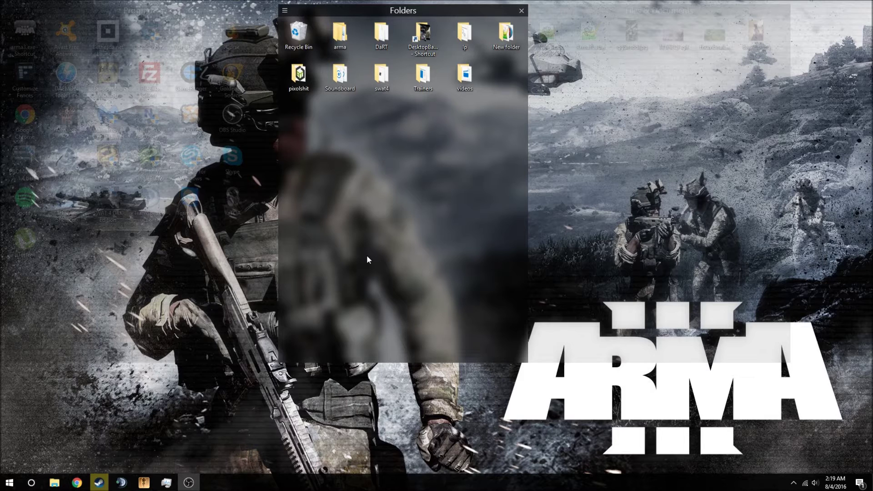
Create a new folder named RHS on the desktop
{"action": "right_click", "coordinate": [410, 232]}
{"action": "mouse_move", "coordinate": [489, 354]}
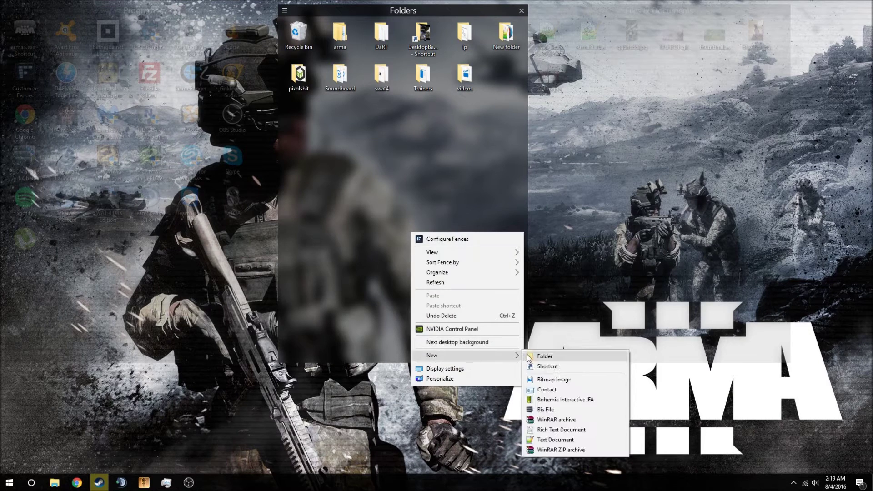
{"action": "left_click", "coordinate": [541, 356]}
{"action": "type", "text": "RHS"}
{"action": "key", "text": "Return"}
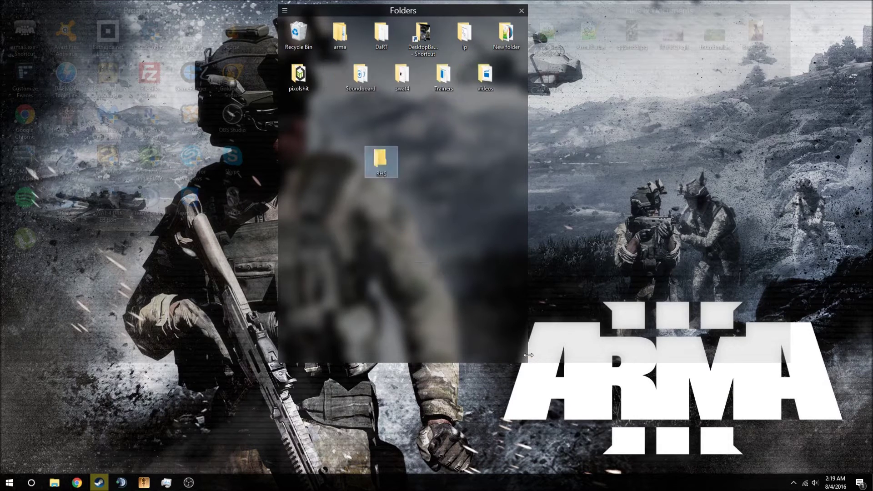
Open the empty RHS folder, then switch over to Chrome
{"action": "key", "text": "Return"}
{"action": "right_click", "coordinate": [633, 193]}
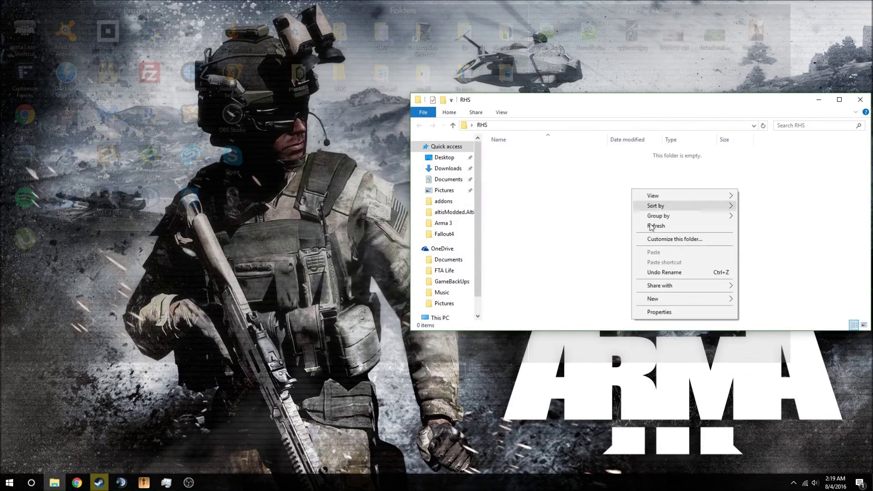
{"action": "left_click", "coordinate": [80, 484]}
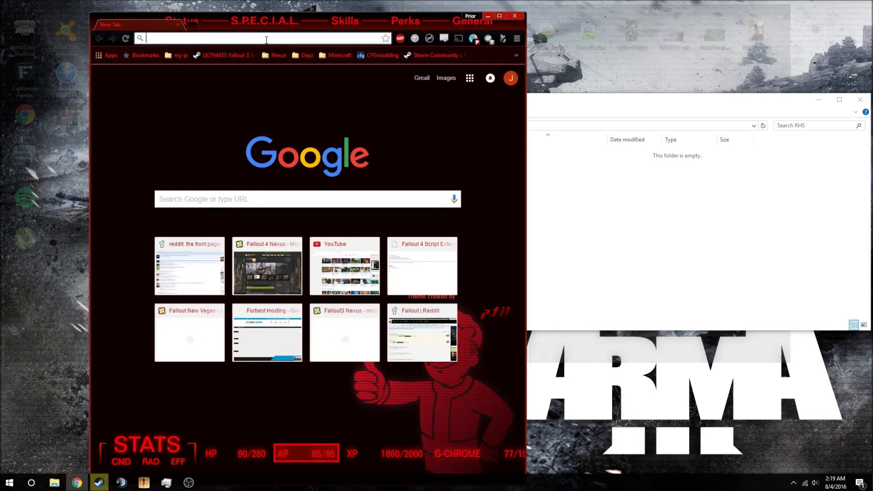
Search Google for RHS Escalation and go to the rhsmods.org downloads page
{"action": "type", "text": "RHS Escalation"}
{"action": "key", "text": "Return"}
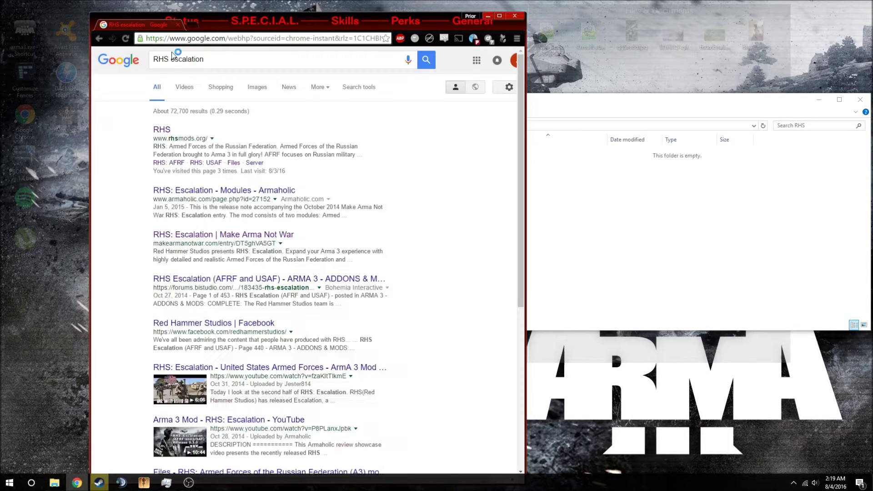
{"action": "left_click", "coordinate": [159, 130]}
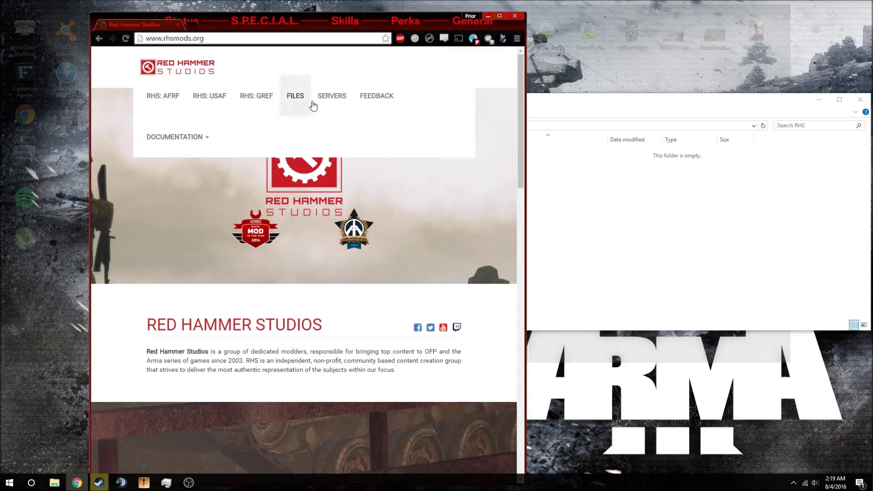
{"action": "left_click", "coordinate": [305, 99]}
{"action": "scroll", "coordinate": [225, 227], "scroll_direction": "down", "scroll_amount": 1}
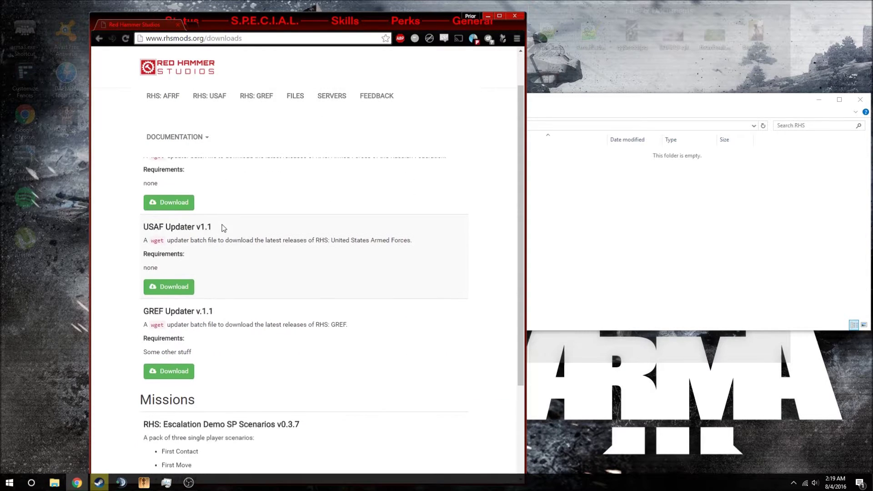
{"action": "scroll", "coordinate": [225, 227], "scroll_direction": "up", "scroll_amount": 1}
Download the AFRF, USAF and GREF updater zip files
{"action": "left_click", "coordinate": [164, 416]}
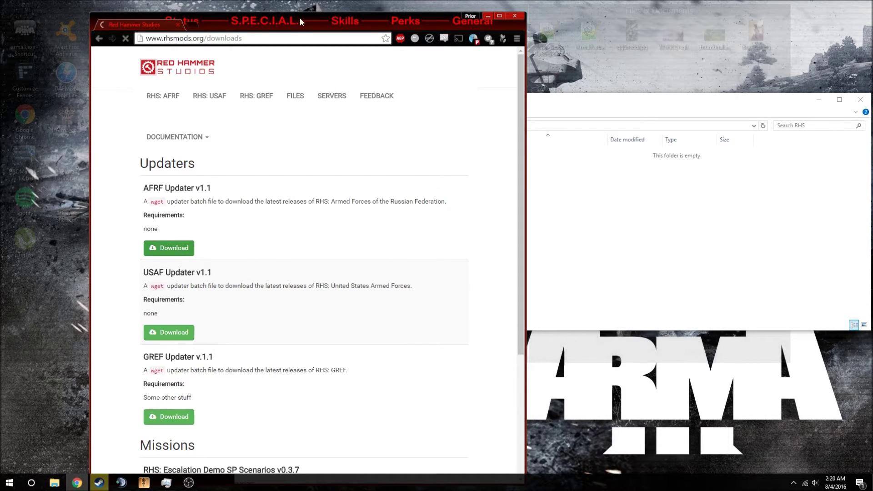
{"action": "mouse_move", "coordinate": [298, 15]}
{"action": "left_mouse_down"}
{"action": "mouse_move", "coordinate": [291, 69]}
{"action": "mouse_move", "coordinate": [288, 26]}
{"action": "left_mouse_up"}
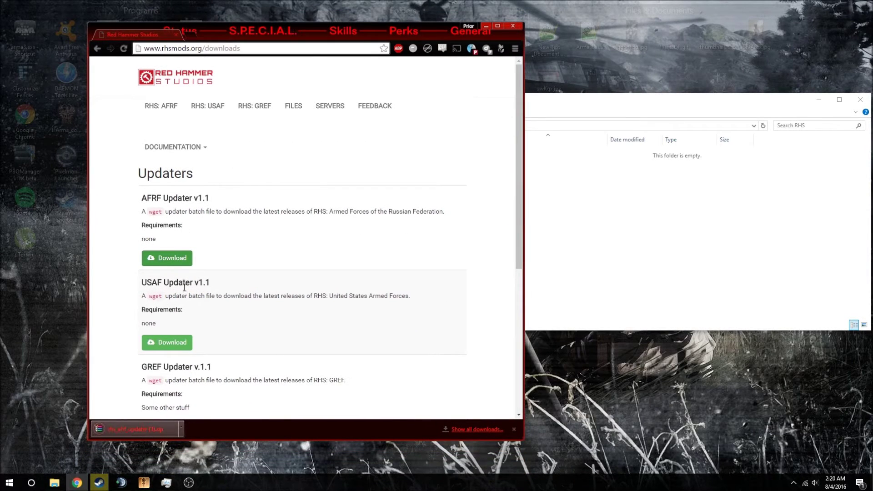
{"action": "left_click", "coordinate": [167, 342]}
{"action": "scroll", "coordinate": [168, 327], "scroll_direction": "down", "scroll_amount": 3}
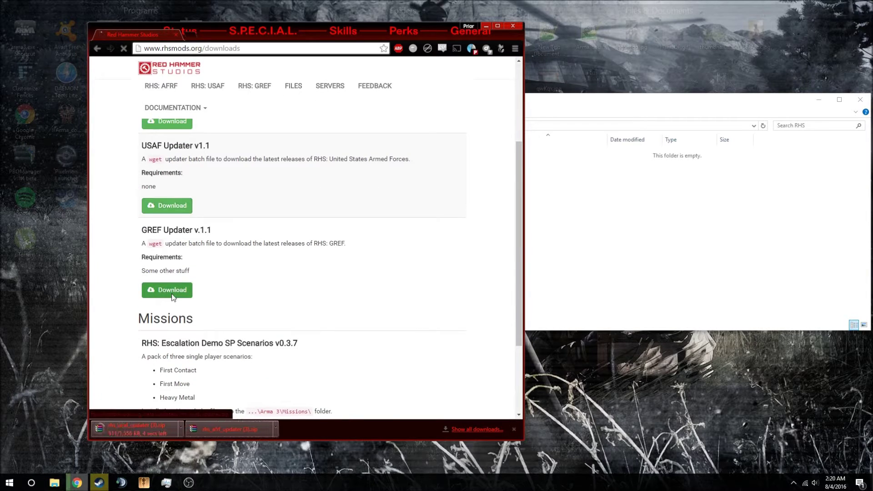
{"action": "scroll", "coordinate": [268, 310], "scroll_direction": "up", "scroll_amount": 3}
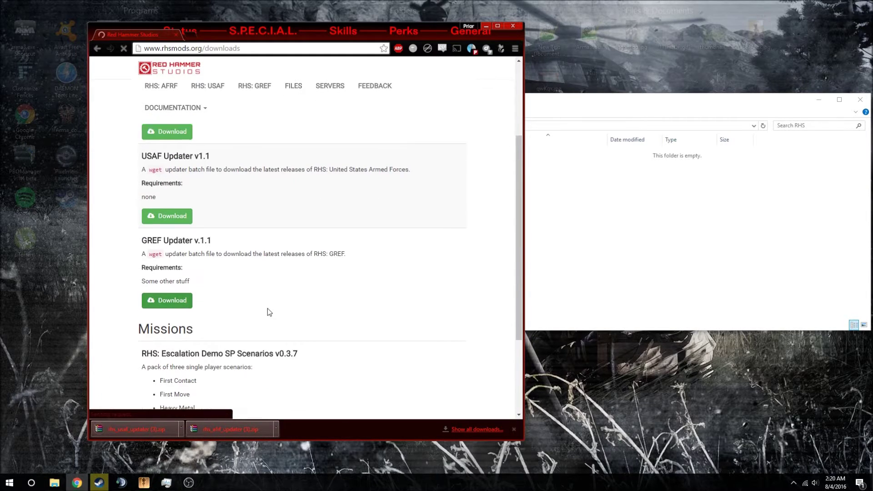
Create three new empty folders inside RHS
{"action": "right_click", "coordinate": [610, 240]}
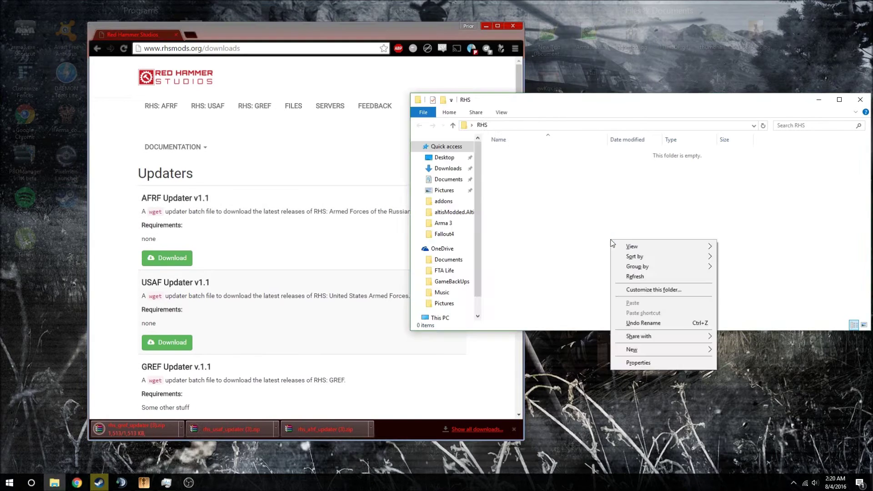
{"action": "mouse_move", "coordinate": [669, 350]}
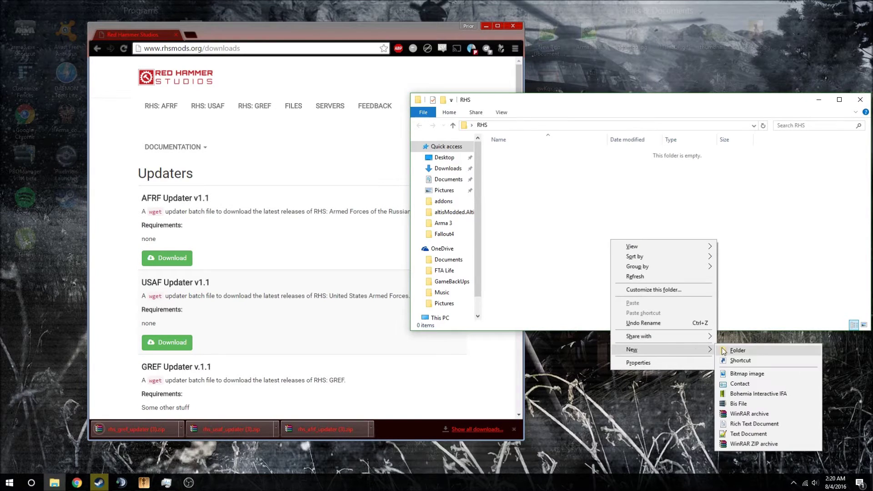
{"action": "left_click", "coordinate": [725, 350]}
{"action": "right_click", "coordinate": [618, 399]}
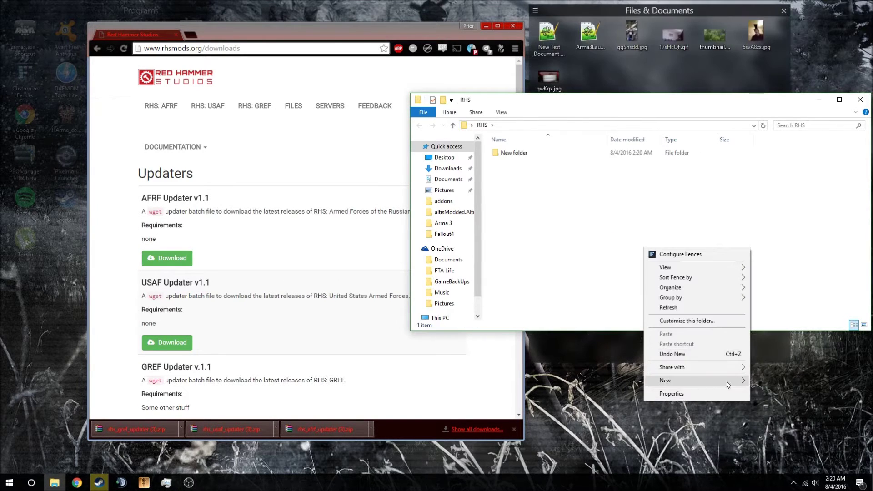
{"action": "mouse_move", "coordinate": [727, 380]}
{"action": "left_click", "coordinate": [773, 383]}
{"action": "right_click", "coordinate": [619, 365]}
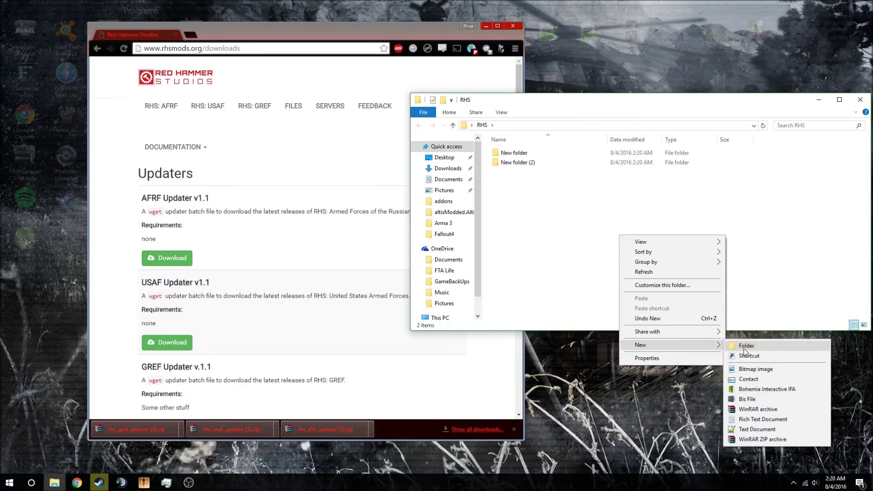
{"action": "left_click", "coordinate": [733, 348]}
{"action": "left_click", "coordinate": [516, 156]}
{"action": "double_click", "coordinate": [516, 156]}
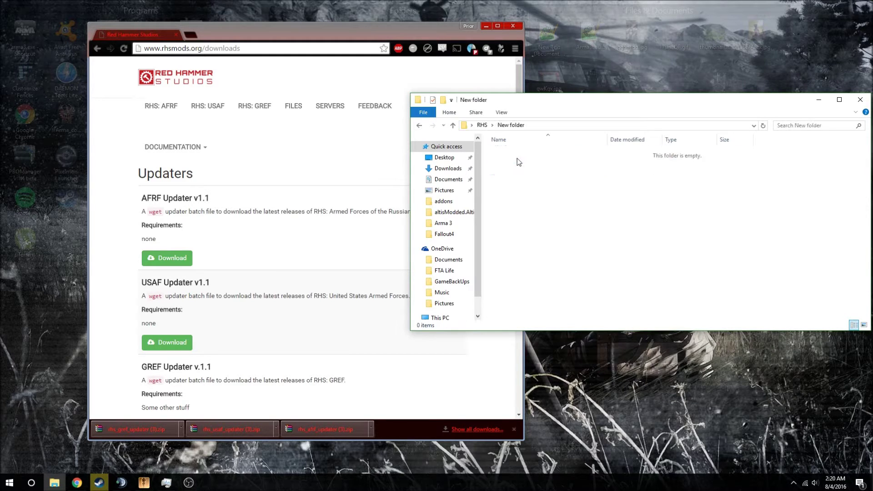
{"action": "left_click", "coordinate": [483, 125]}
{"action": "right_click", "coordinate": [555, 154]}
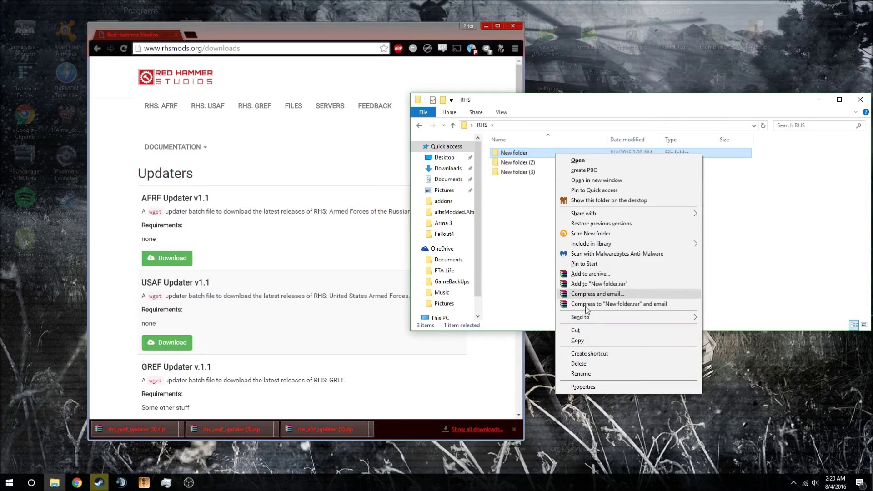
{"action": "left_click", "coordinate": [581, 374]}
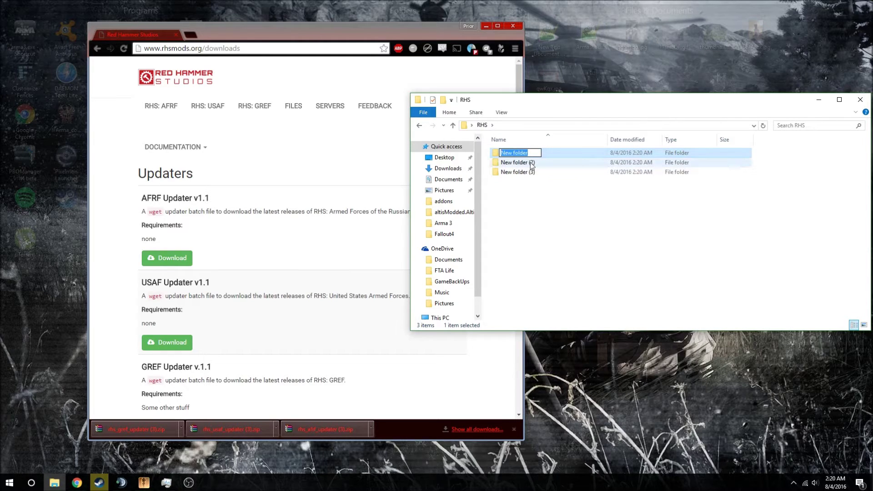
{"action": "type", "text": "@AFRF"}
{"action": "right_click", "coordinate": [530, 163]}
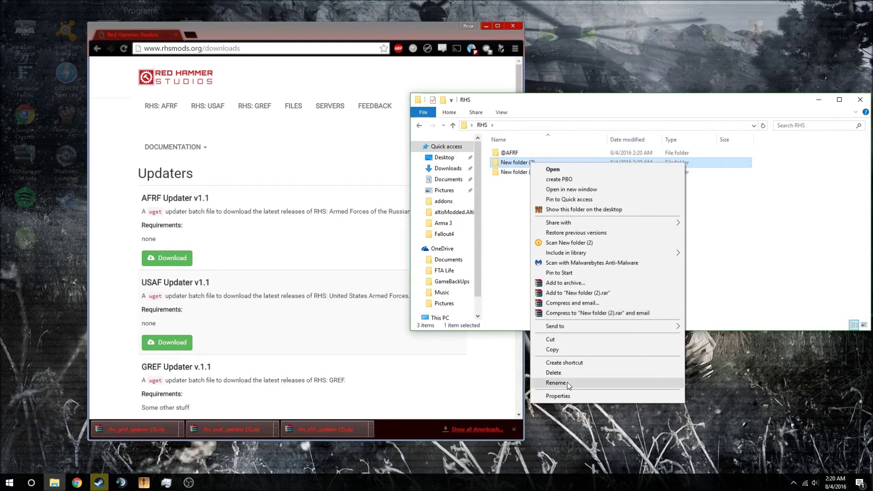
{"action": "left_click", "coordinate": [567, 382]}
{"action": "type", "text": "@USA"}
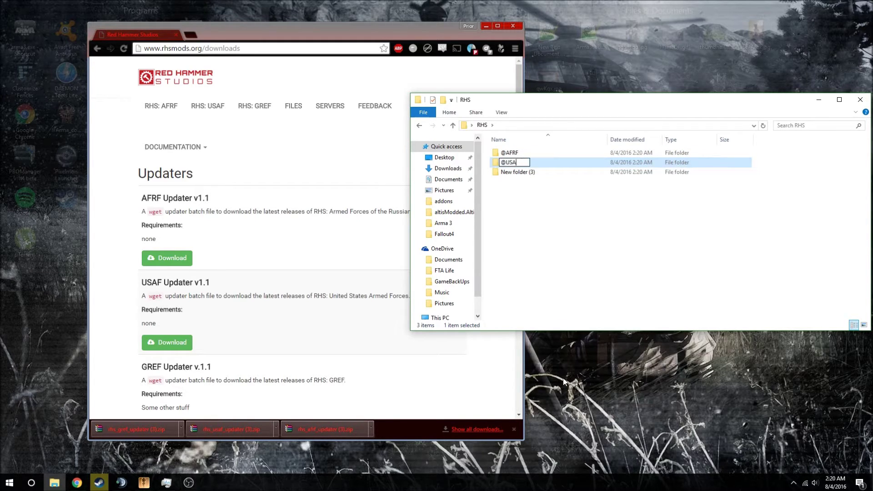
{"action": "type", "text": "F"}
{"action": "key", "text": "Return"}
{"action": "right_click", "coordinate": [517, 173]}
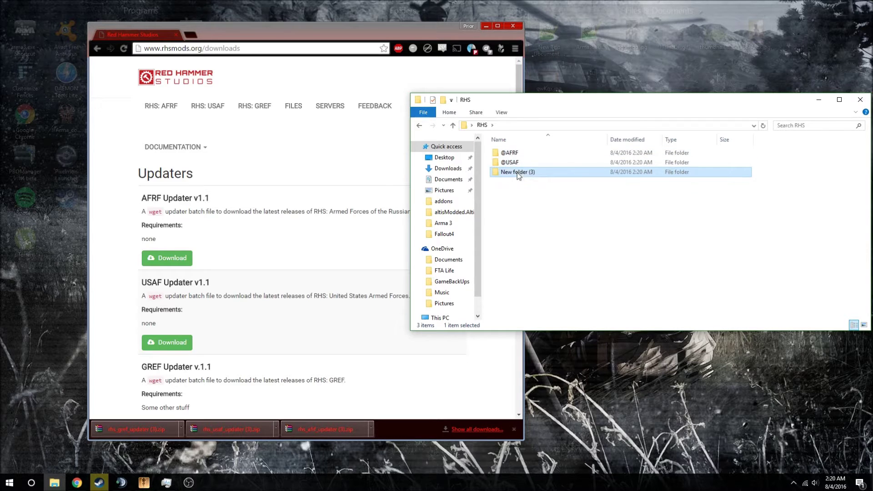
{"action": "left_click", "coordinate": [557, 396]}
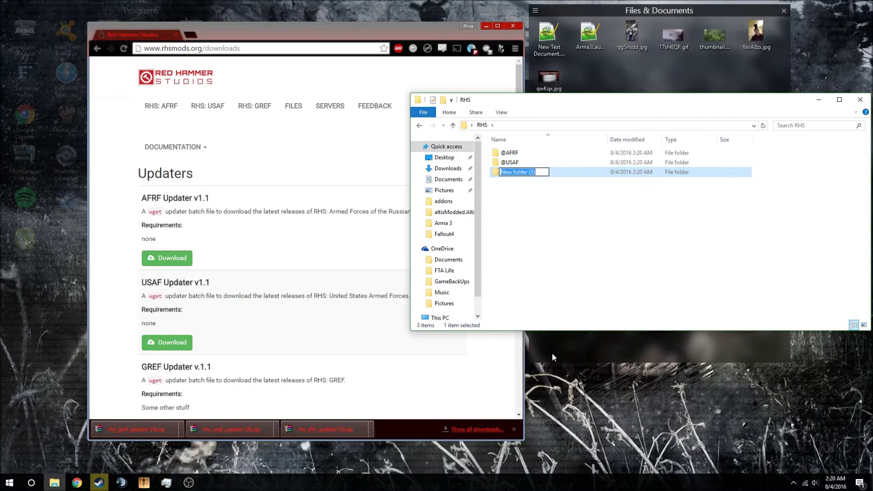
{"action": "type", "text": "@GRE"}
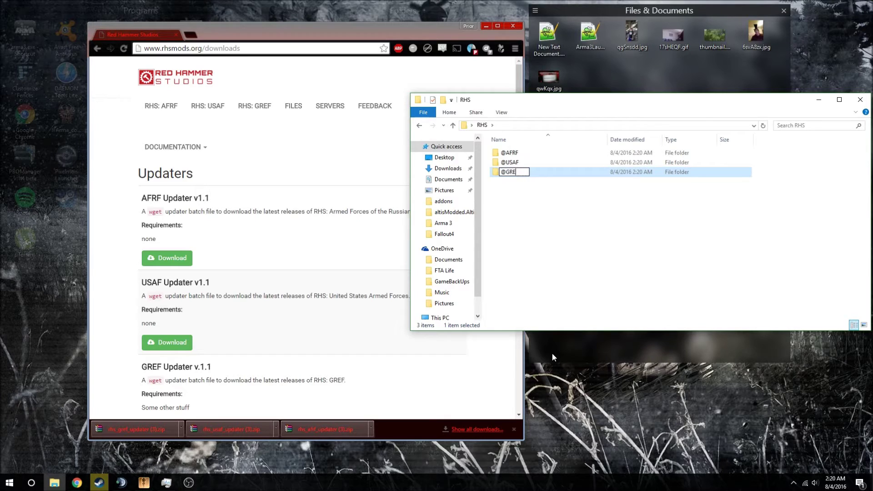
{"action": "type", "text": "F"}
{"action": "key", "text": "Return"}
{"action": "double_click", "coordinate": [515, 152]}
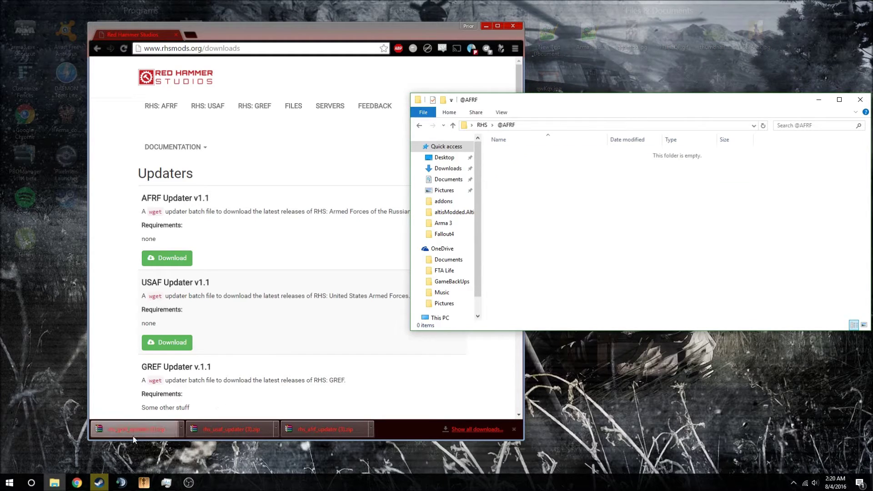
{"action": "left_click", "coordinate": [320, 427]}
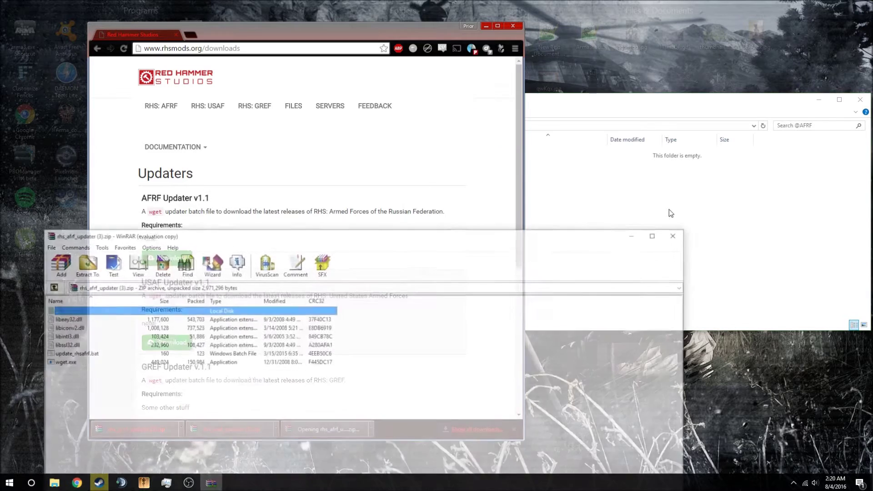
{"action": "left_click_drag", "start_coordinate": [248, 397], "coordinate": [155, 323]}
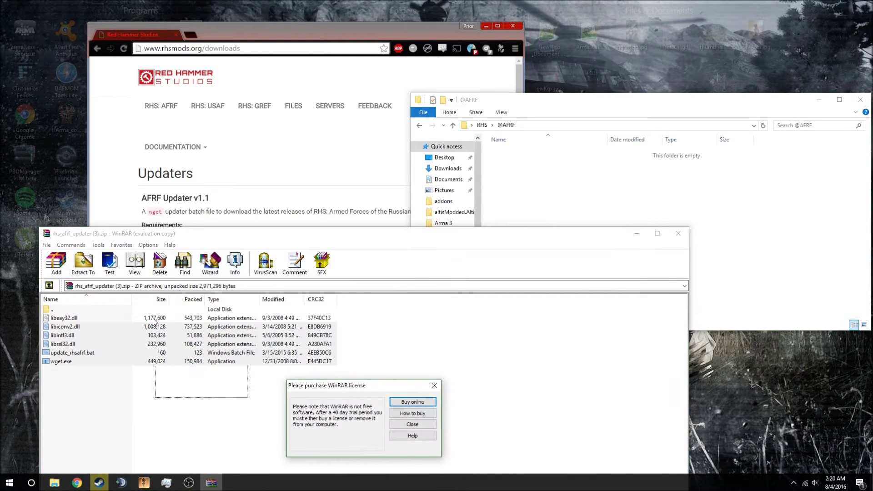
{"action": "left_click", "coordinate": [412, 424]}
{"action": "left_click_drag", "start_coordinate": [285, 402], "coordinate": [612, 208]}
{"action": "left_click", "coordinate": [677, 233]}
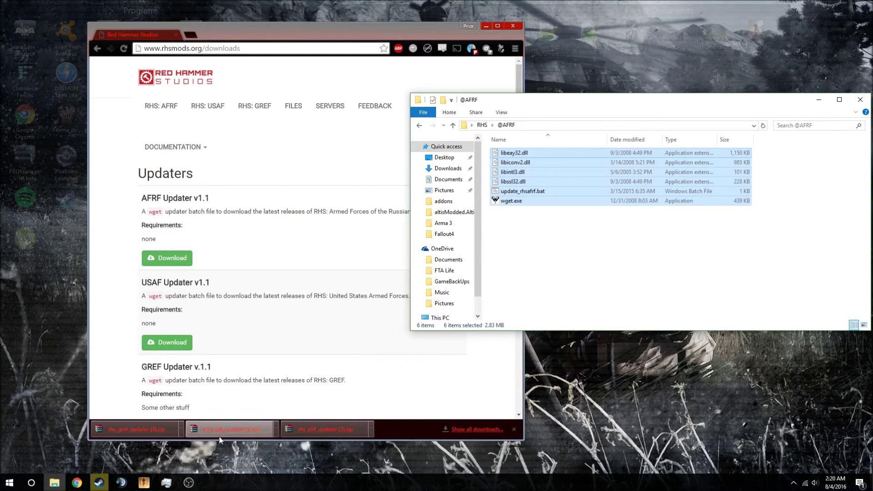
{"action": "left_click", "coordinate": [219, 434]}
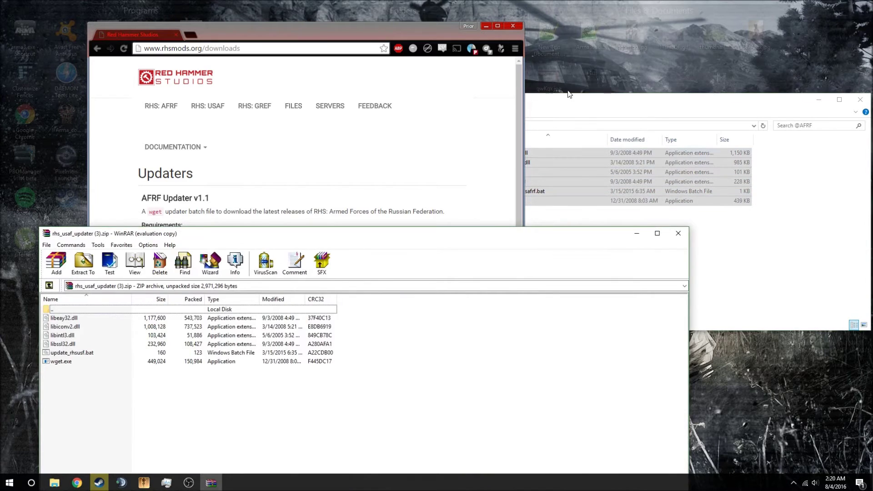
{"action": "left_click", "coordinate": [544, 107]}
{"action": "left_click", "coordinate": [482, 134]}
{"action": "key", "text": "alt+Up"}
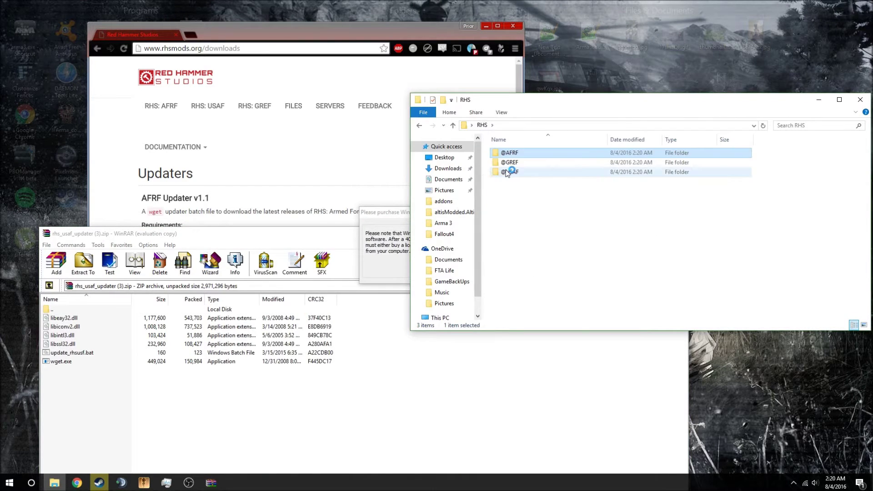
{"action": "double_click", "coordinate": [509, 172]}
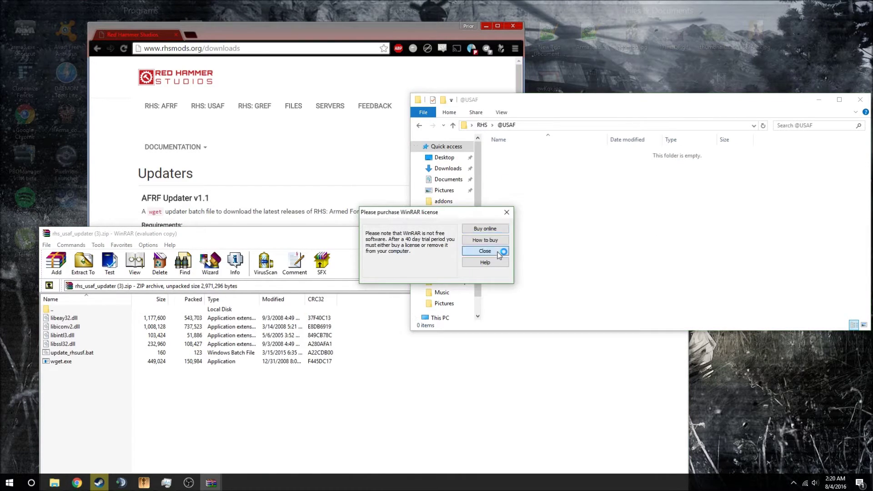
{"action": "left_click", "coordinate": [485, 251]}
{"action": "left_click_drag", "start_coordinate": [318, 390], "coordinate": [255, 316]}
{"action": "left_click_drag", "start_coordinate": [297, 321], "coordinate": [659, 255]}
{"action": "left_click", "coordinate": [543, 403]}
{"action": "left_click", "coordinate": [675, 233]}
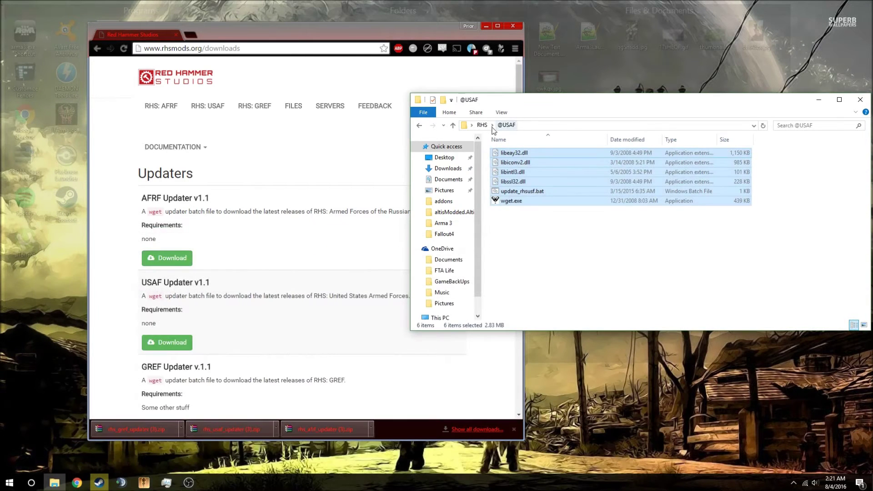
{"action": "left_click", "coordinate": [482, 125]}
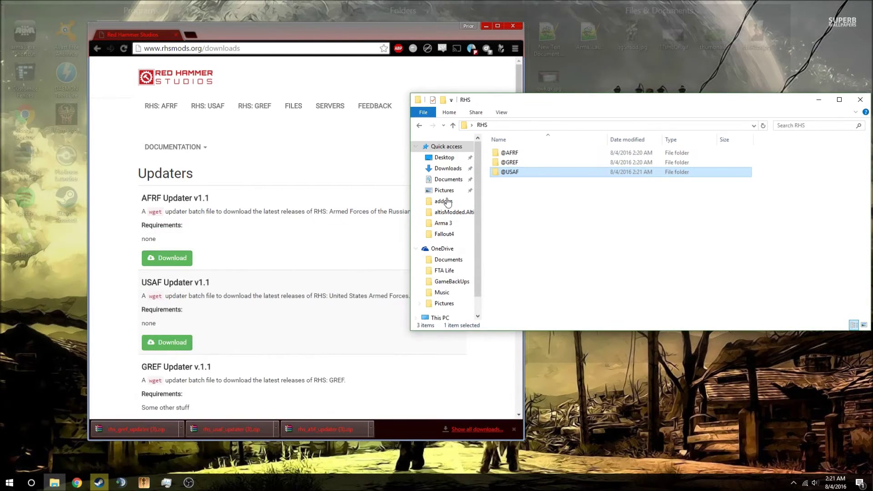
{"action": "double_click", "coordinate": [509, 162]}
{"action": "left_click", "coordinate": [156, 430]}
{"action": "key", "text": "ctrl+a"}
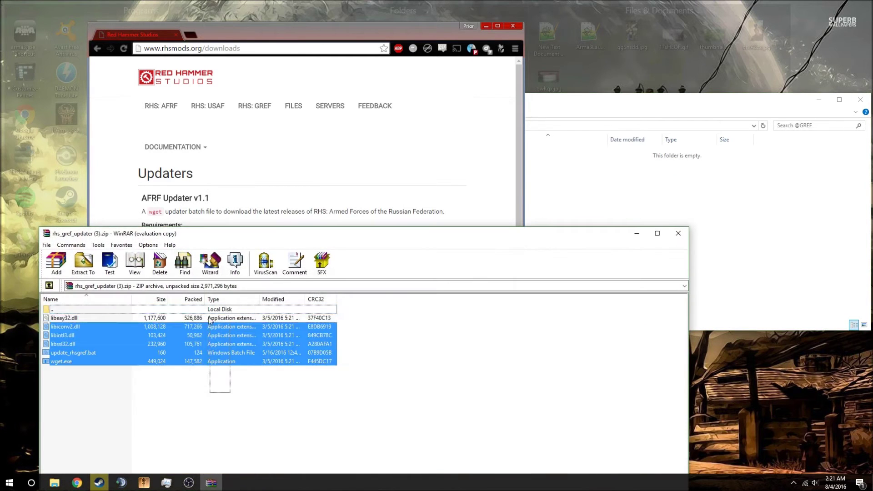
{"action": "left_click_drag", "start_coordinate": [198, 331], "coordinate": [634, 203]}
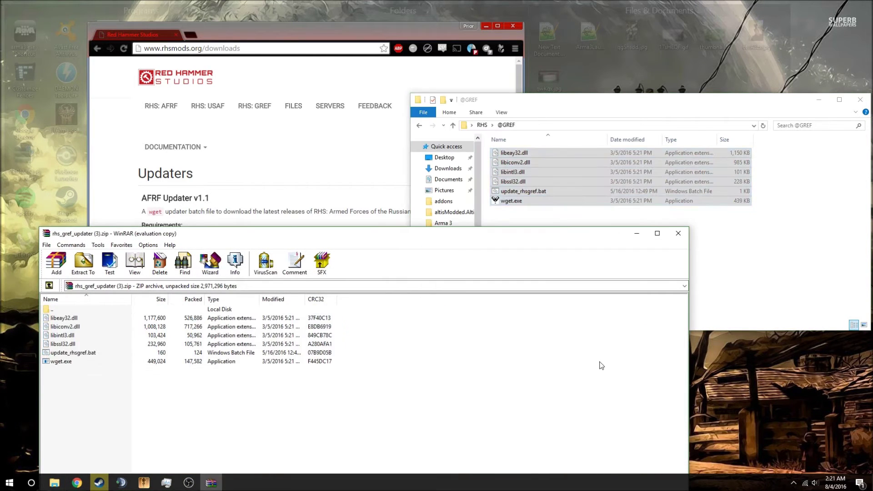
{"action": "left_click", "coordinate": [677, 234]}
{"action": "left_click", "coordinate": [481, 125]}
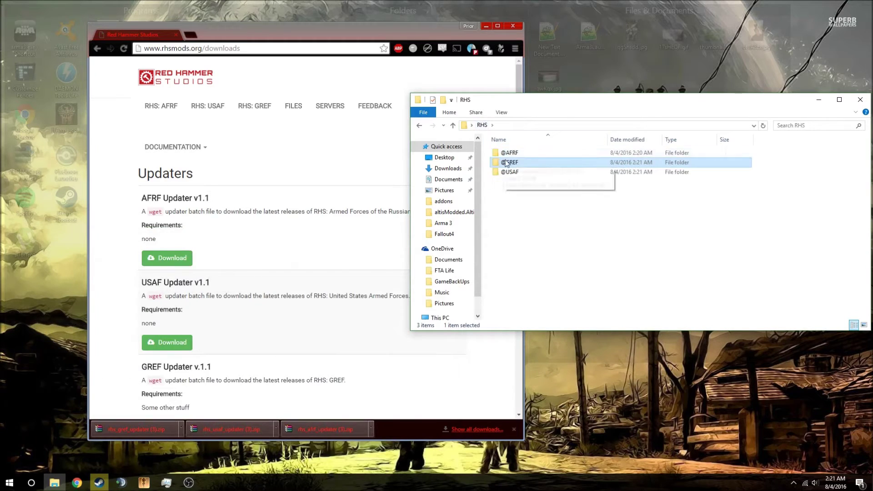
{"action": "double_click", "coordinate": [514, 153]}
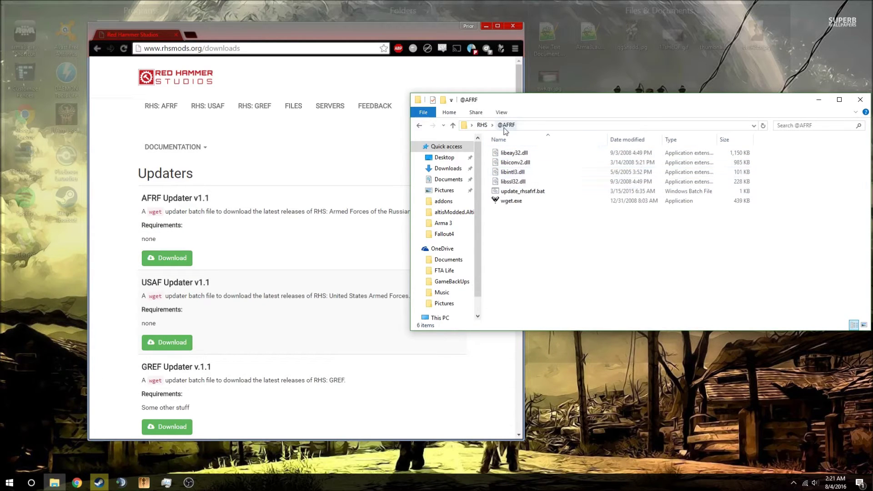
{"action": "double_click", "coordinate": [565, 194]}
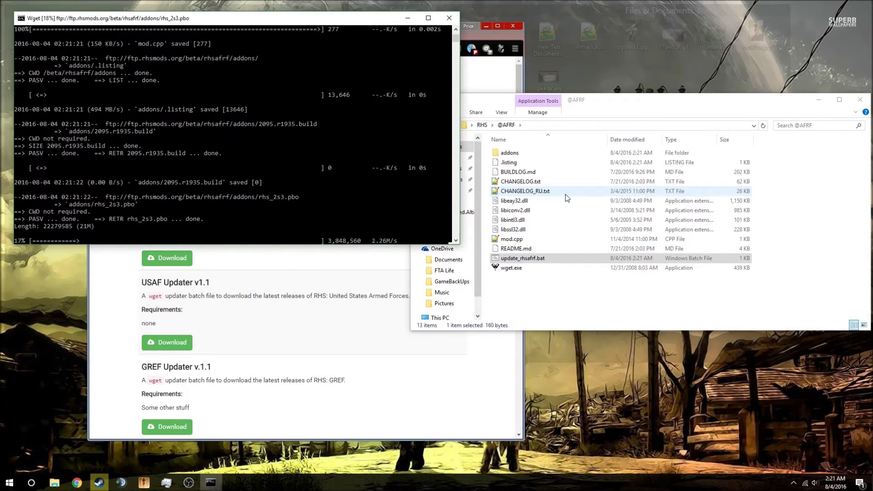
{"action": "right_click", "coordinate": [495, 262]}
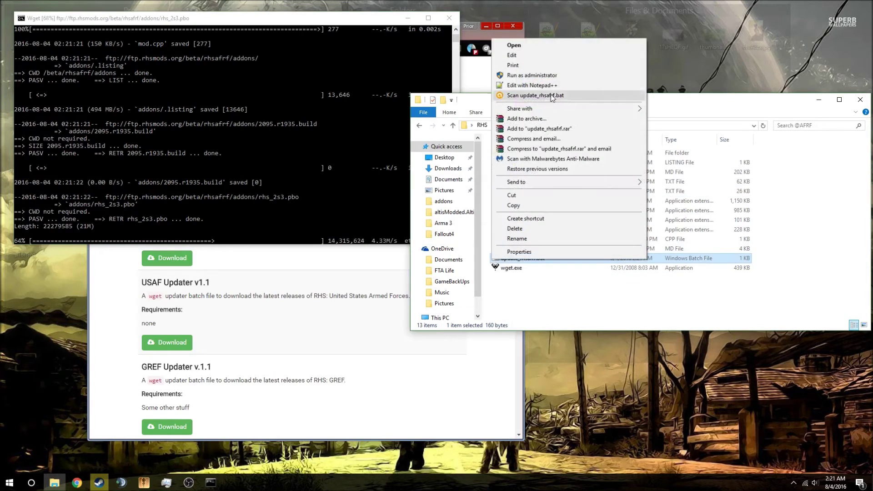
Review update_rhsafrf.bat in Notepad++, declining the update offer, then close it
{"action": "left_click", "coordinate": [531, 85]}
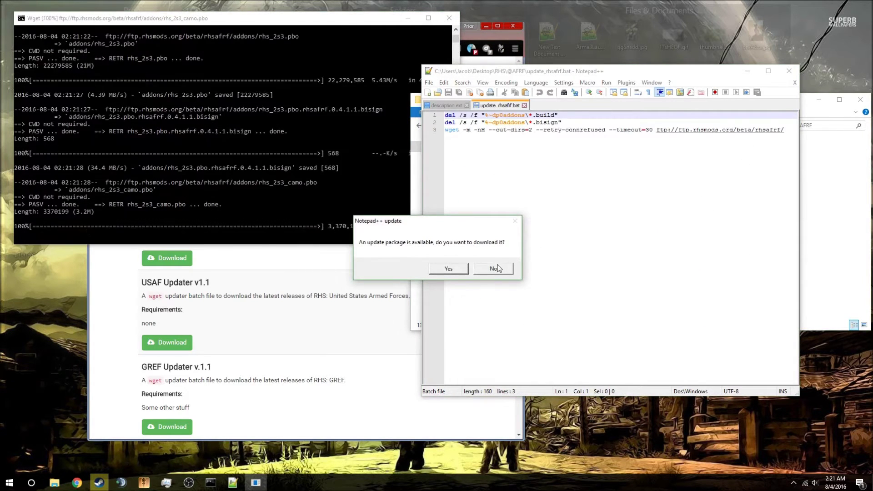
{"action": "left_click", "coordinate": [493, 268]}
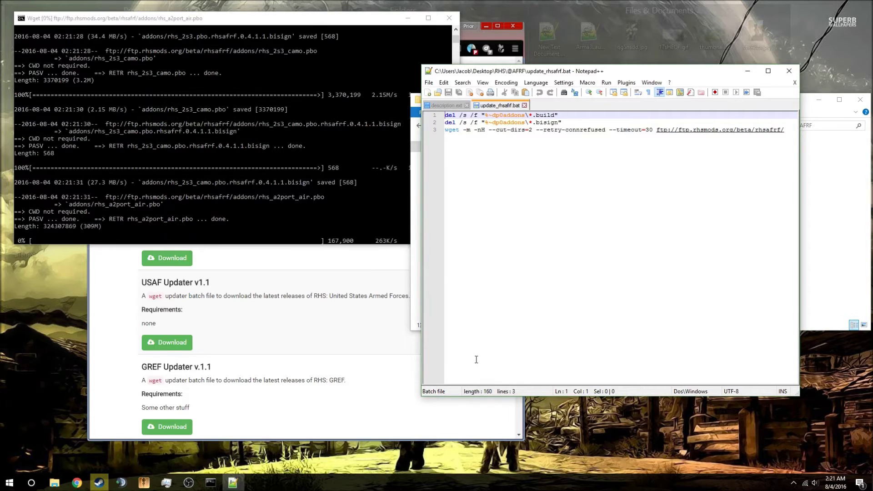
{"action": "left_click", "coordinate": [525, 105]}
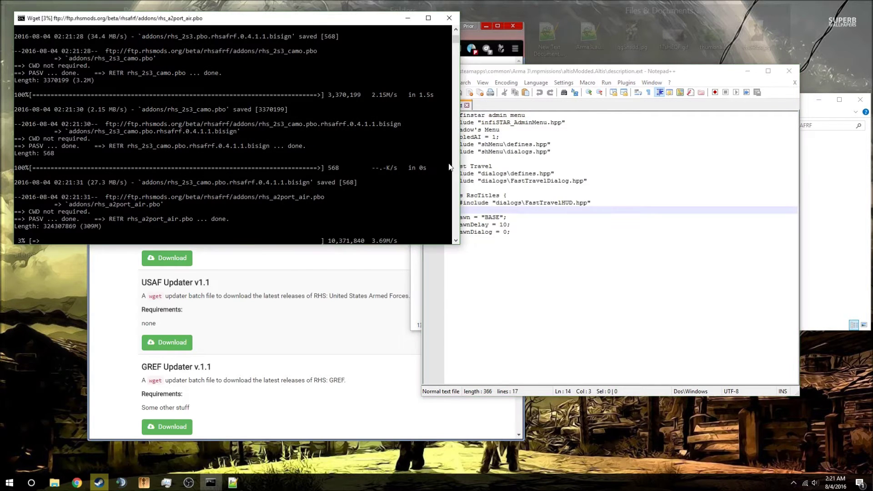
Close Notepad++ and pause the wget log at the rhs_a2port_air.pbo download
{"action": "left_click_drag", "start_coordinate": [456, 58], "coordinate": [456, 33]}
{"action": "left_click", "coordinate": [789, 71]}
{"action": "left_click", "coordinate": [268, 176]}
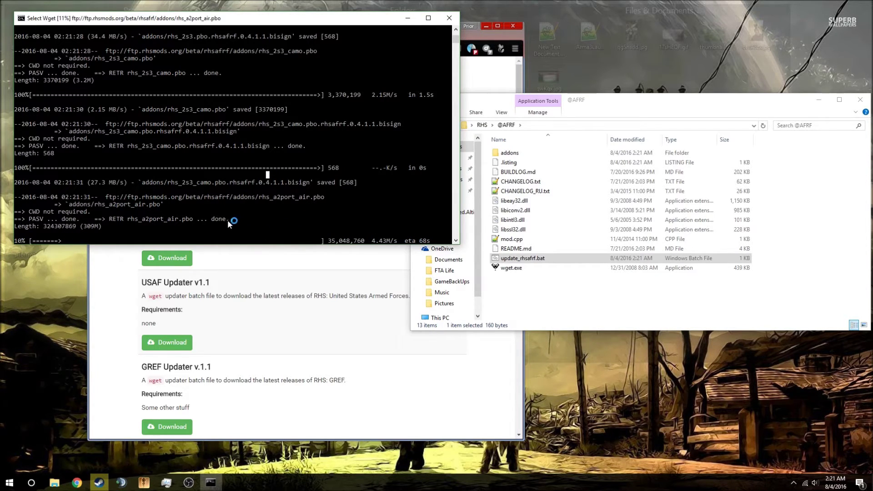
{"action": "left_click_drag", "start_coordinate": [193, 220], "coordinate": [131, 224]}
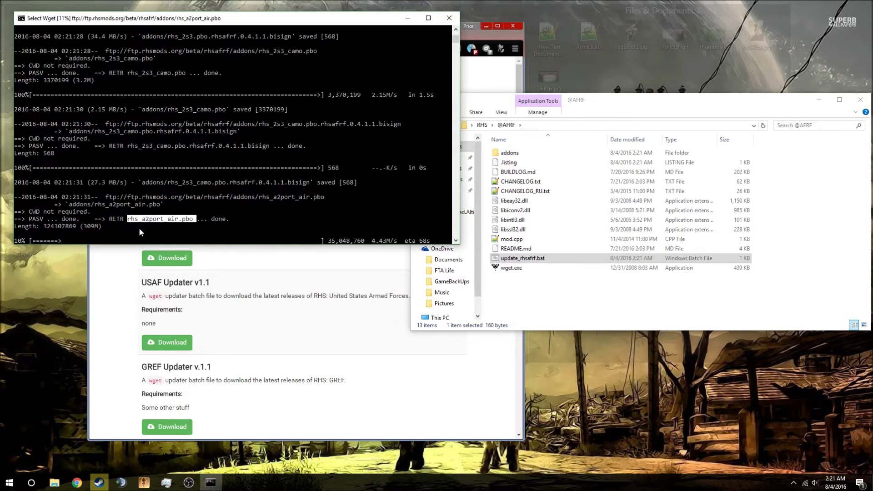
{"action": "double_click", "coordinate": [519, 155]}
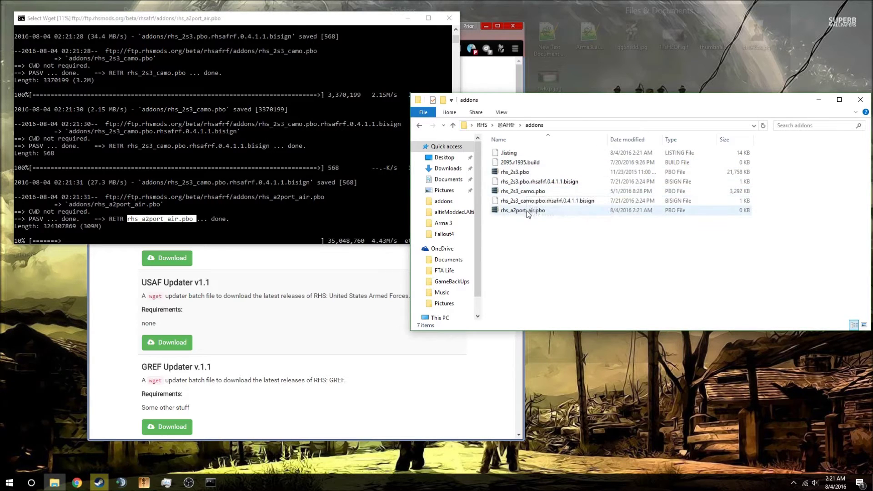
{"action": "left_click", "coordinate": [360, 225]}
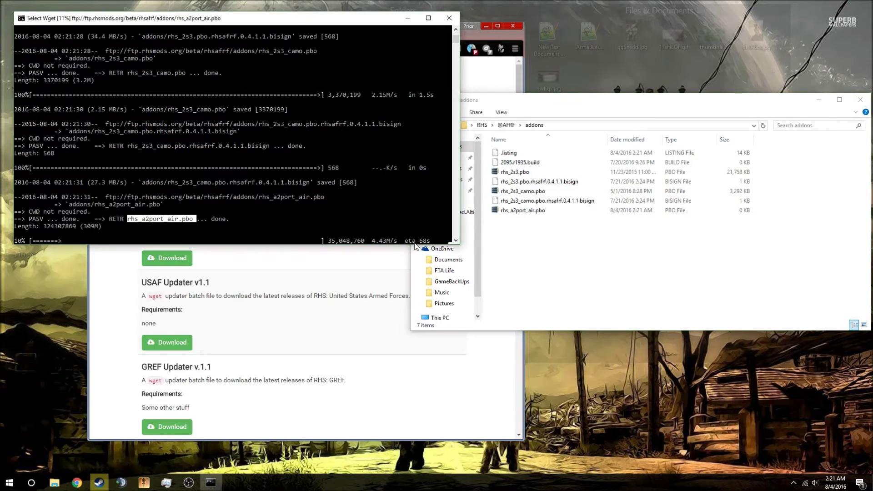
{"action": "left_click_drag", "start_coordinate": [421, 242], "coordinate": [426, 242]}
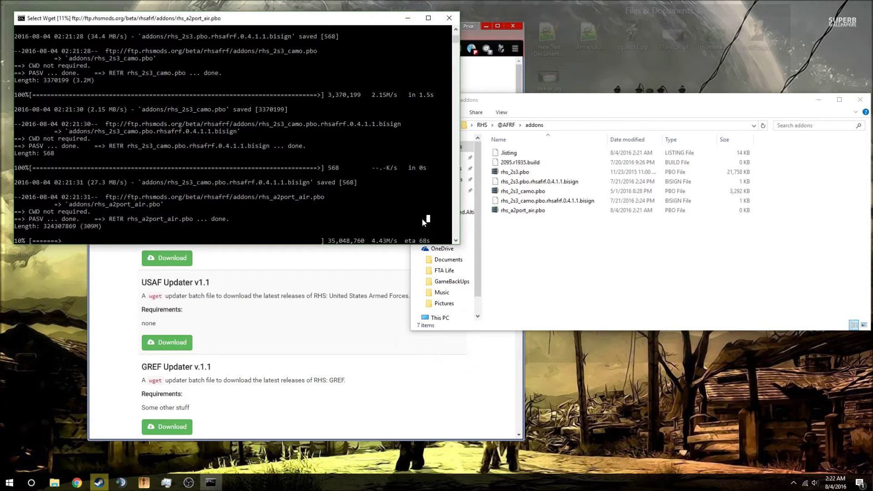
{"action": "left_click", "coordinate": [428, 241]}
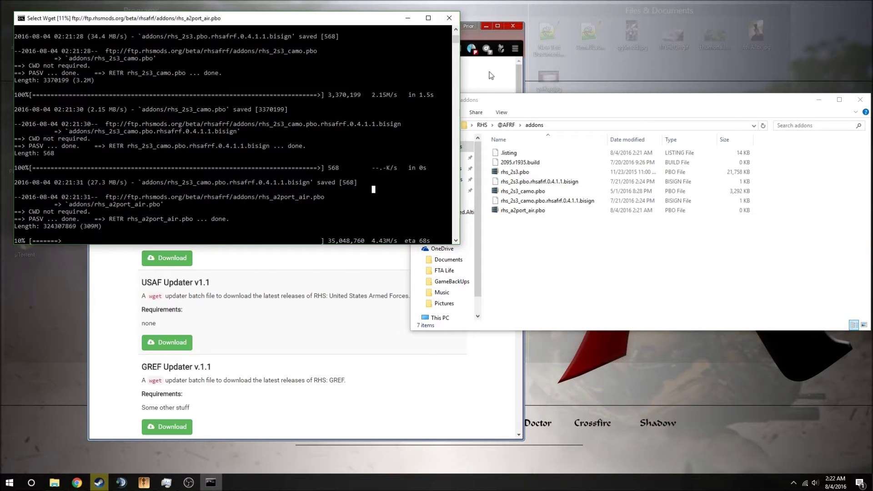
{"action": "left_click", "coordinate": [504, 126]}
{"action": "left_click", "coordinate": [449, 18]}
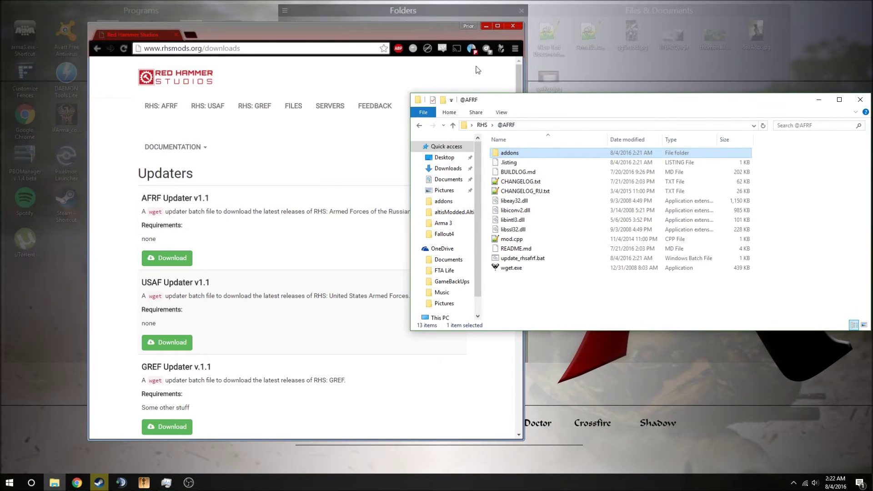
{"action": "left_click", "coordinate": [481, 126]}
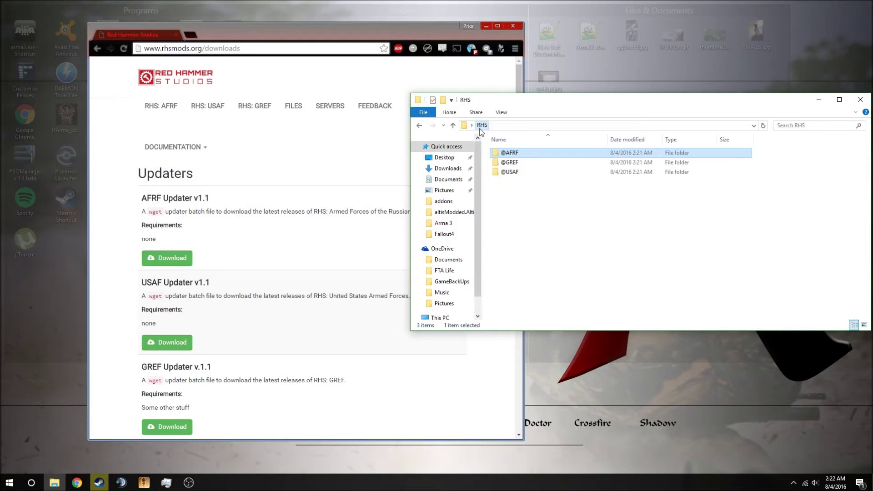
{"action": "left_click", "coordinate": [515, 163]}
{"action": "double_click", "coordinate": [515, 163]}
{"action": "double_click", "coordinate": [522, 191]}
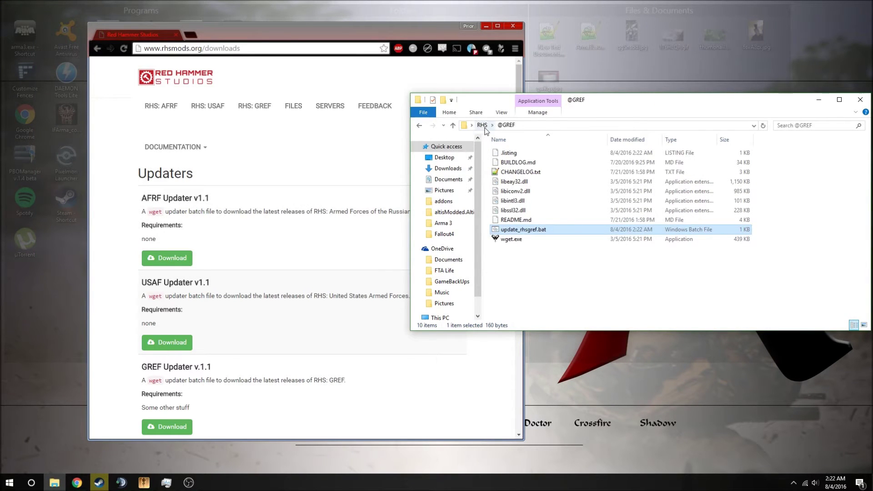
{"action": "left_click", "coordinate": [482, 125]}
{"action": "double_click", "coordinate": [522, 174]}
{"action": "left_click", "coordinate": [507, 193]}
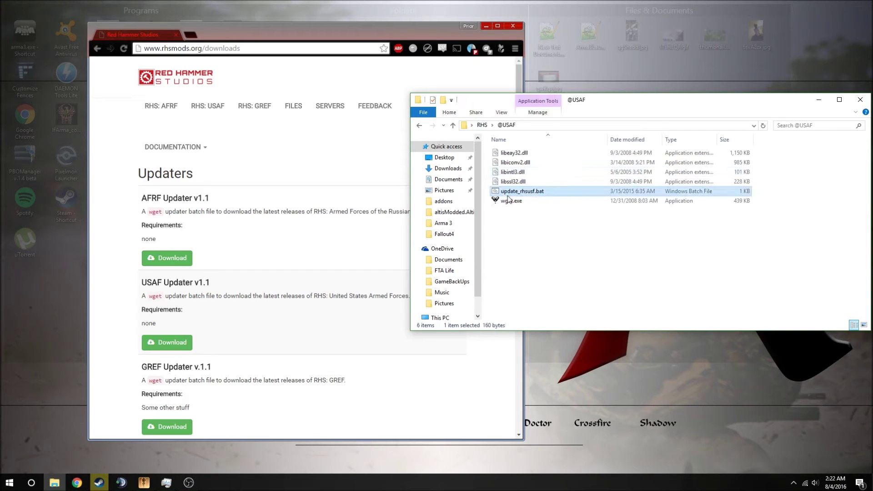
{"action": "double_click", "coordinate": [508, 193]}
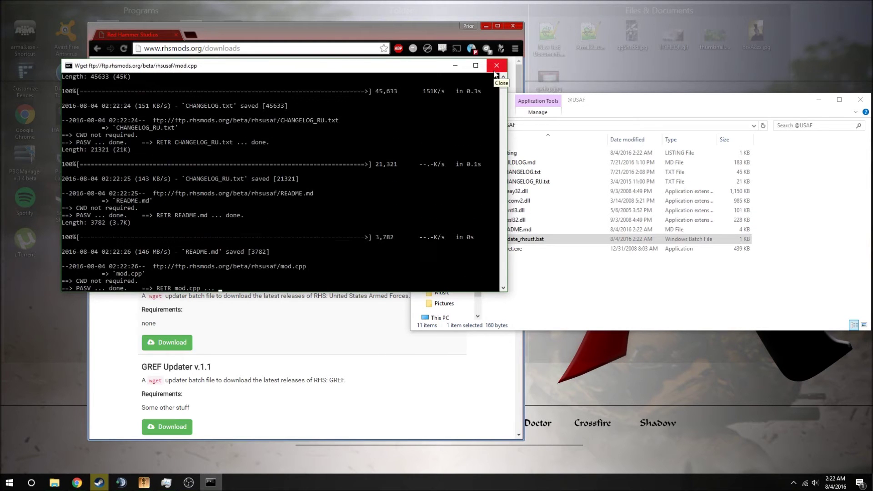
{"action": "left_click", "coordinate": [496, 70]}
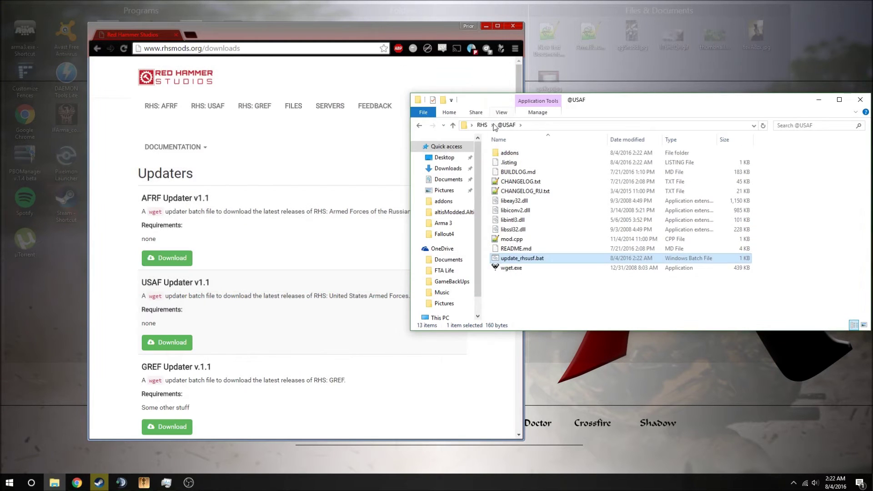
{"action": "left_click", "coordinate": [481, 126]}
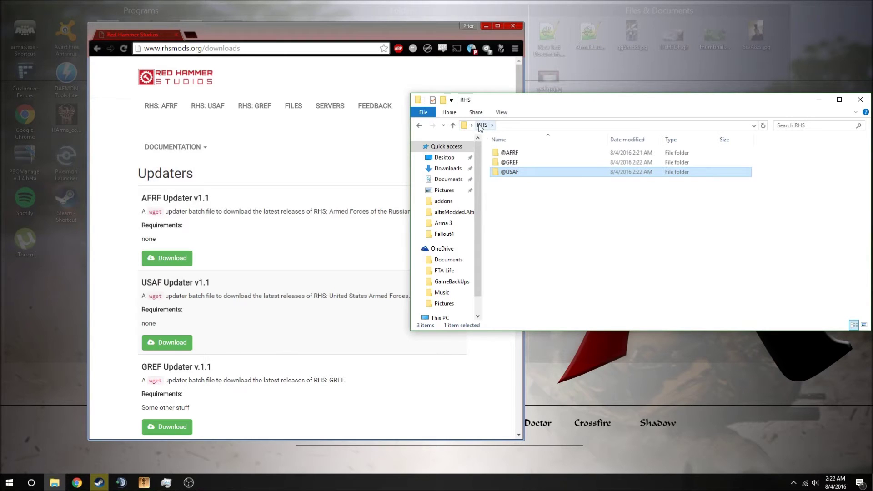
Close Chrome and launch Arma 3 from the Steam library
{"action": "left_click", "coordinate": [512, 25]}
{"action": "mouse_move", "coordinate": [107, 478]}
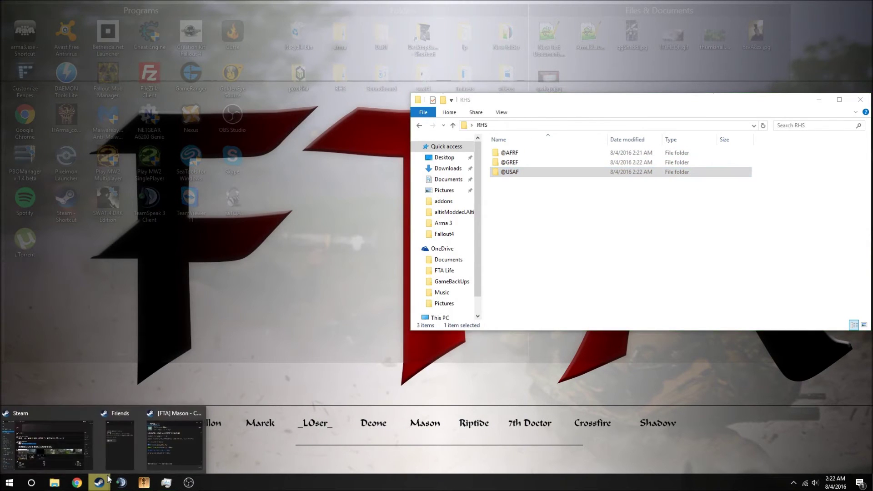
{"action": "left_click", "coordinate": [81, 449]}
{"action": "mouse_move", "coordinate": [103, 15]}
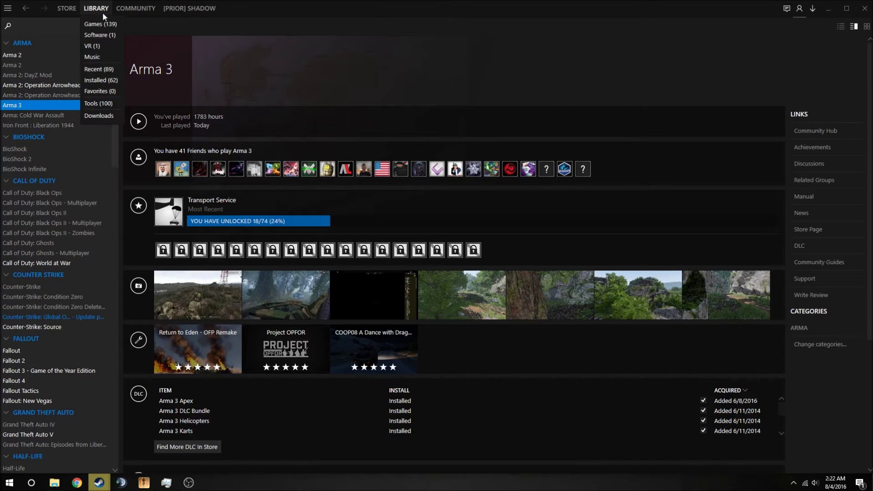
{"action": "left_click", "coordinate": [104, 24]}
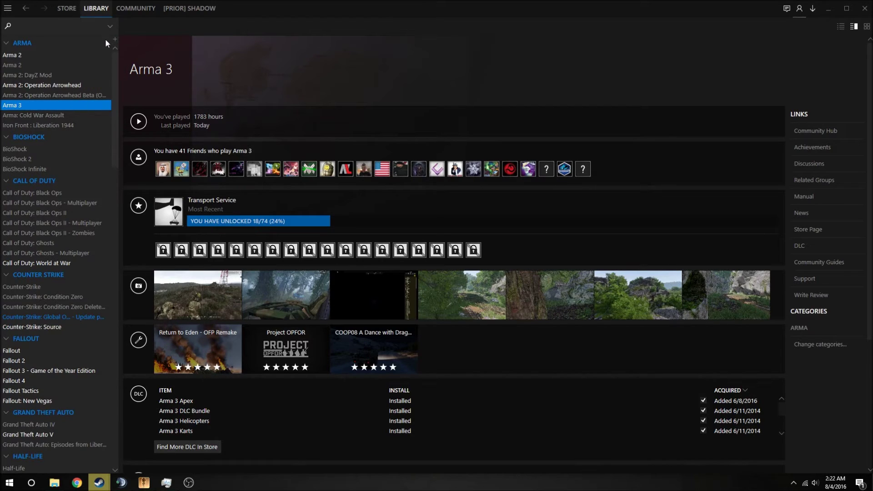
{"action": "left_click", "coordinate": [135, 121]}
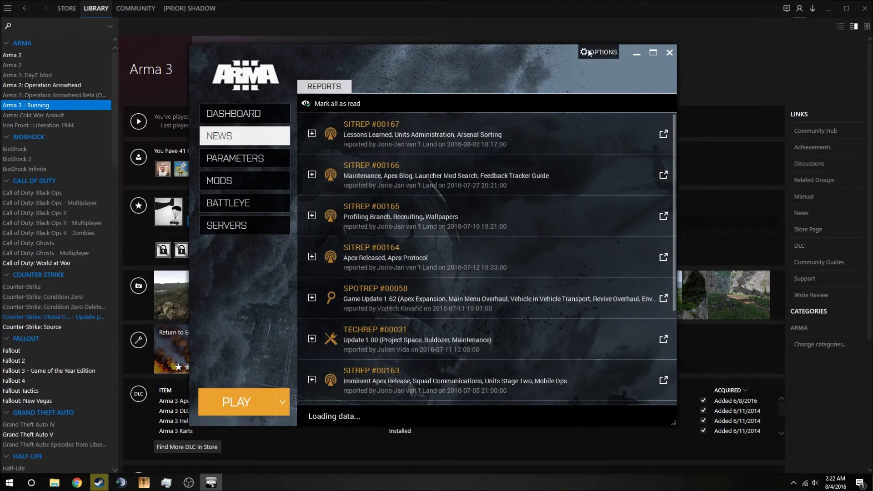
Show the launcher's MOD OPTIONS with watched folder D:\Steam\steamapps\common\Arma 3, beside the RHS folder
{"action": "left_click", "coordinate": [589, 51]}
{"action": "left_click", "coordinate": [593, 65]}
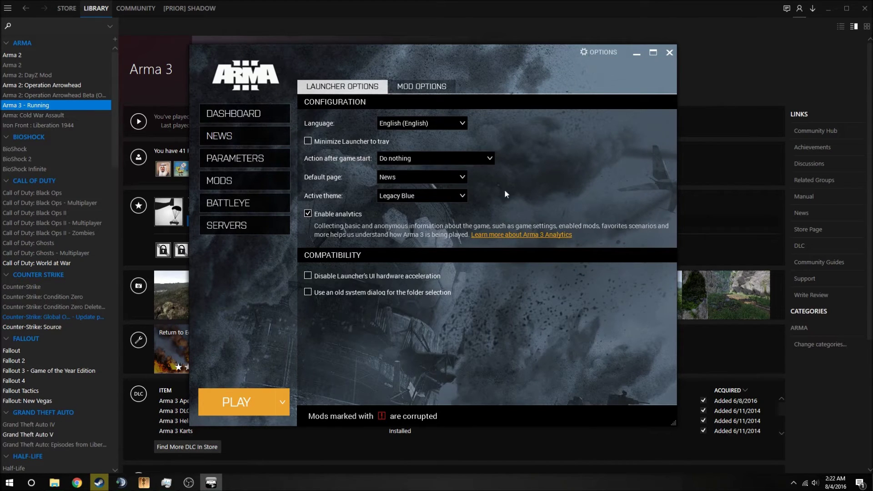
{"action": "left_click", "coordinate": [435, 86]}
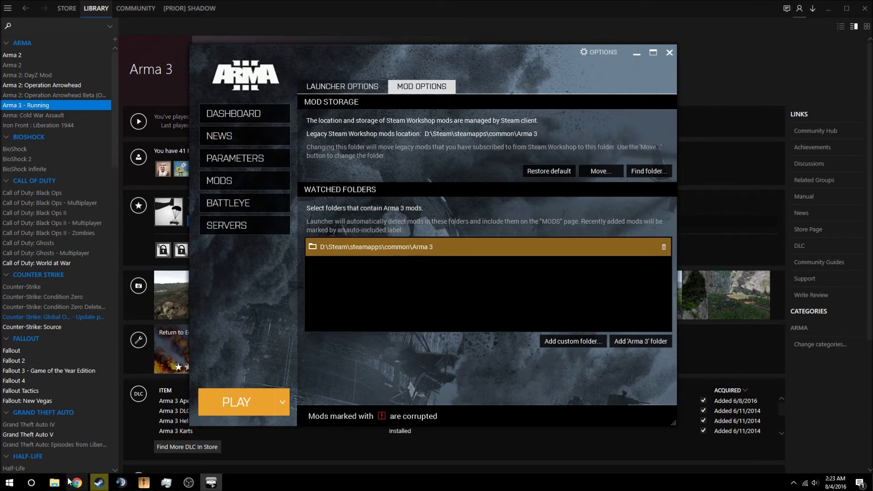
{"action": "left_click", "coordinate": [54, 482]}
Open a new File Explorer window, look in C:\Program Files, then return to This PC
{"action": "right_click", "coordinate": [9, 482]}
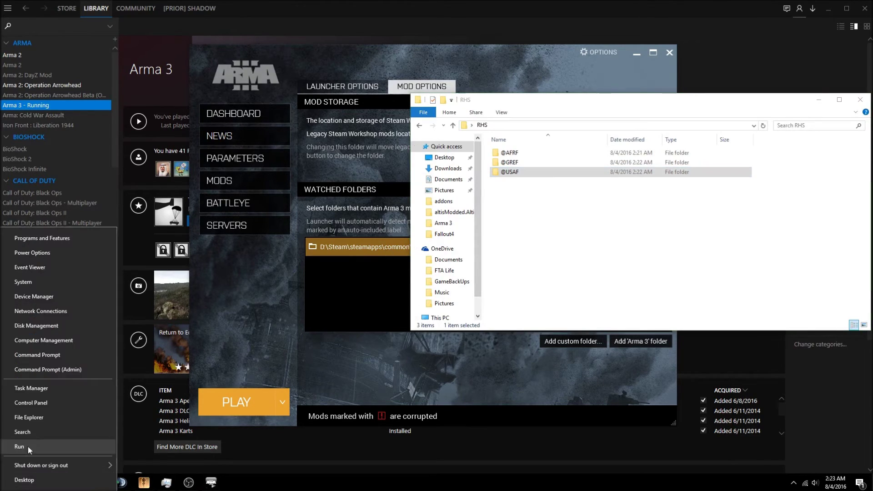
{"action": "left_click", "coordinate": [47, 414]}
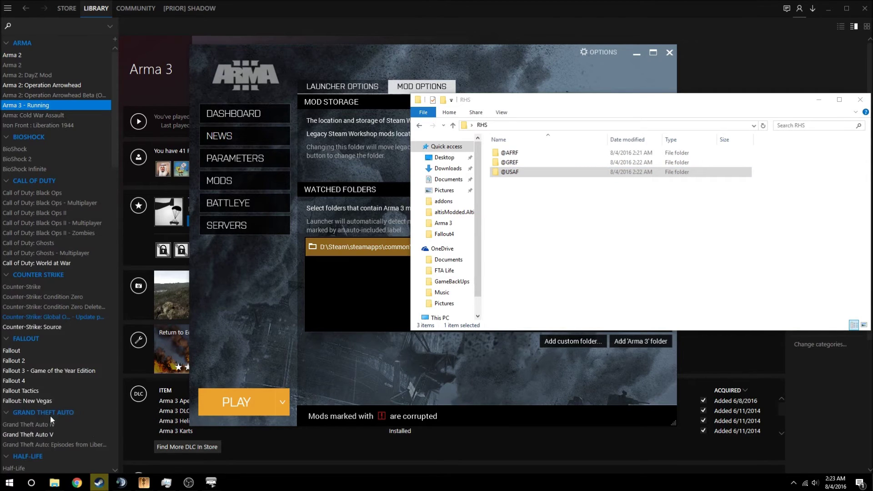
{"action": "double_click", "coordinate": [585, 225]}
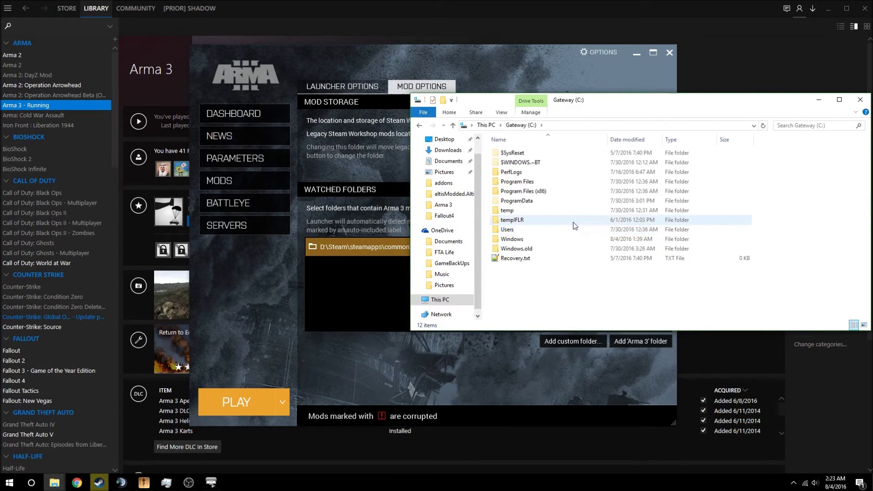
{"action": "double_click", "coordinate": [549, 181]}
{"action": "scroll", "coordinate": [549, 181], "scroll_direction": "down", "scroll_amount": 2}
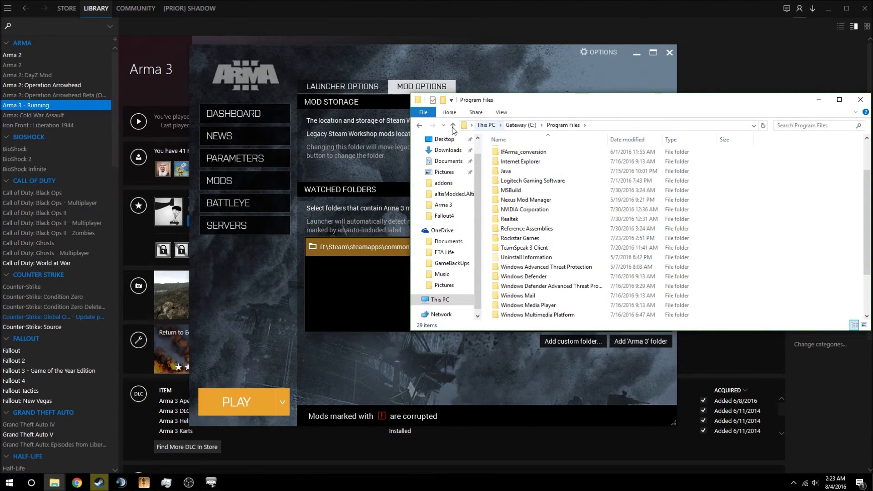
{"action": "left_click", "coordinate": [422, 126]}
{"action": "left_click", "coordinate": [422, 124]}
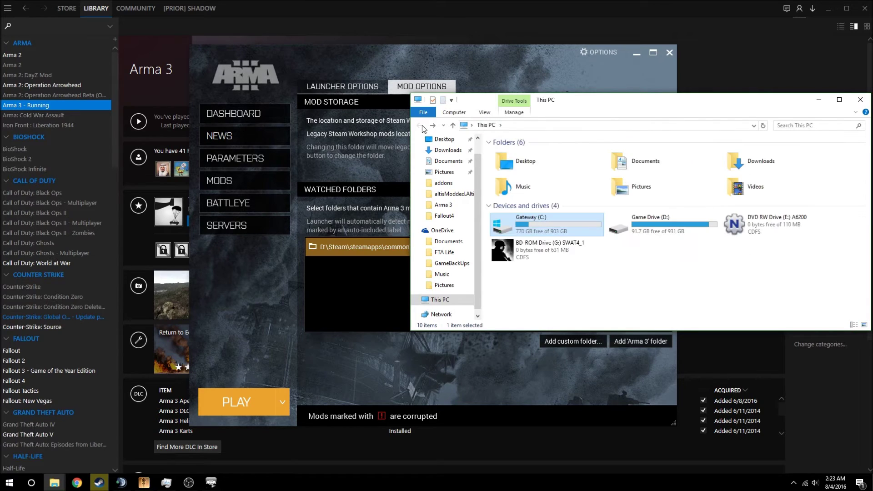
Navigate to the Arma 3 install folder at D:\Steam\steamapps\common\Arma 3
{"action": "double_click", "coordinate": [673, 221]}
{"action": "double_click", "coordinate": [559, 171]}
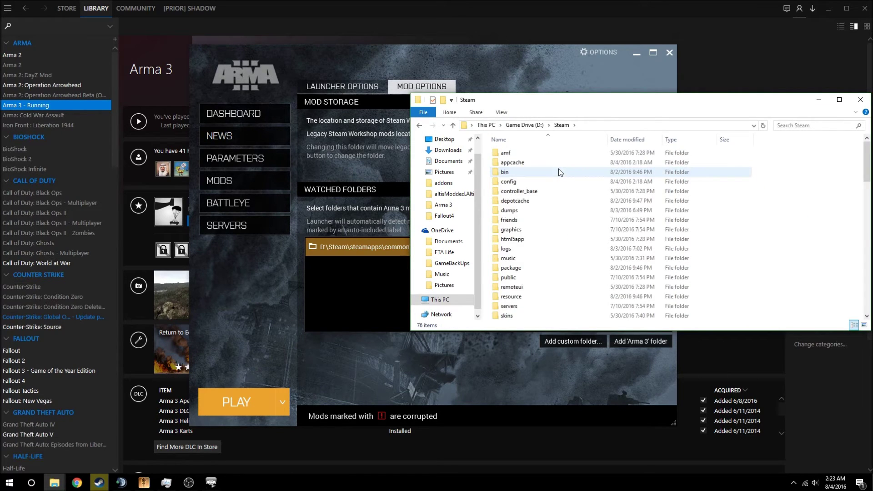
{"action": "scroll", "coordinate": [558, 172], "scroll_direction": "down", "scroll_amount": 7}
{"action": "scroll", "coordinate": [544, 176], "scroll_direction": "up", "scroll_amount": 1}
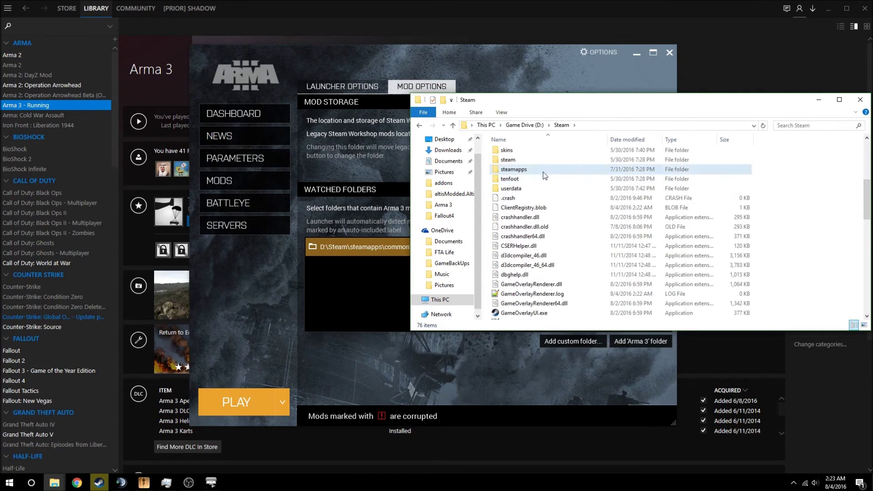
{"action": "double_click", "coordinate": [542, 172]}
{"action": "double_click", "coordinate": [532, 153]}
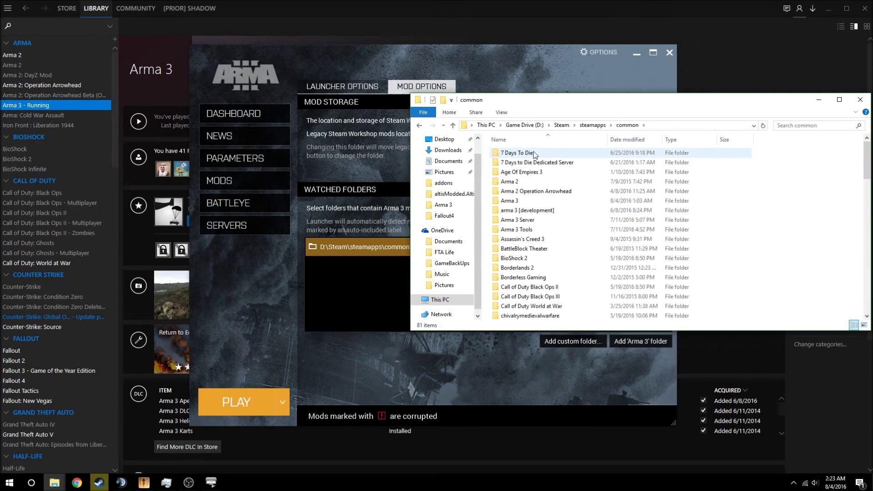
{"action": "double_click", "coordinate": [517, 201]}
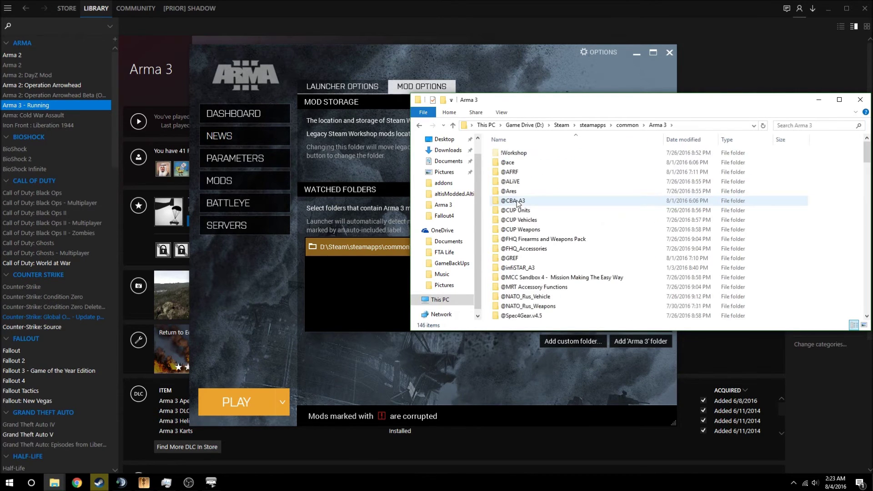
Browse the Arma 3 folder contents down to arma3.exe, then show the open Explorer windows
{"action": "scroll", "coordinate": [492, 159], "scroll_direction": "down", "scroll_amount": 10}
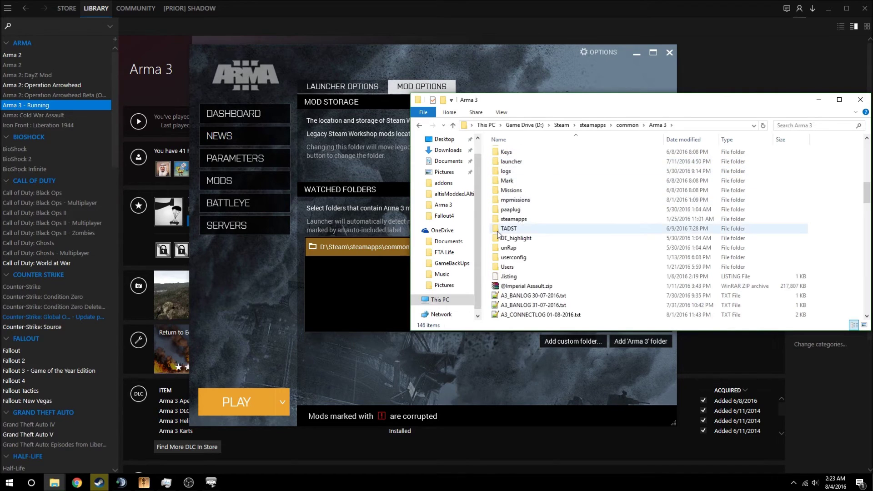
{"action": "scroll", "coordinate": [509, 159], "scroll_direction": "up", "scroll_amount": 10}
{"action": "left_click", "coordinate": [524, 155]}
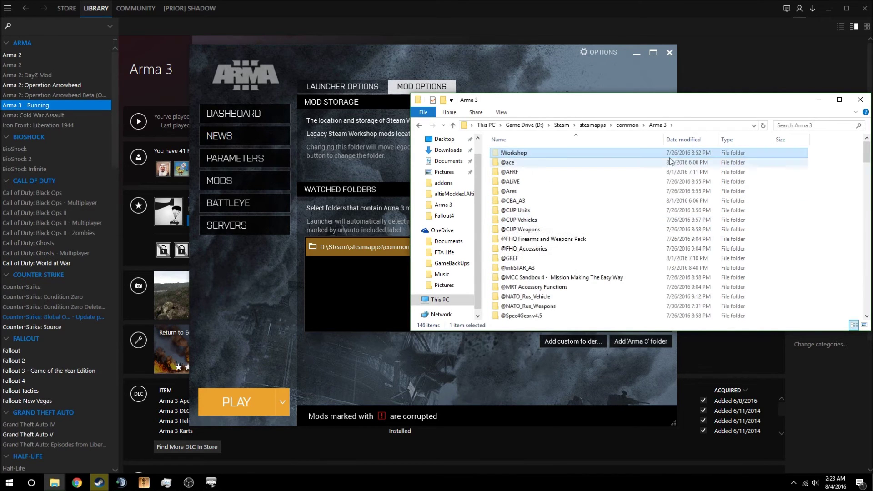
{"action": "scroll", "coordinate": [596, 148], "scroll_direction": "down", "scroll_amount": 6}
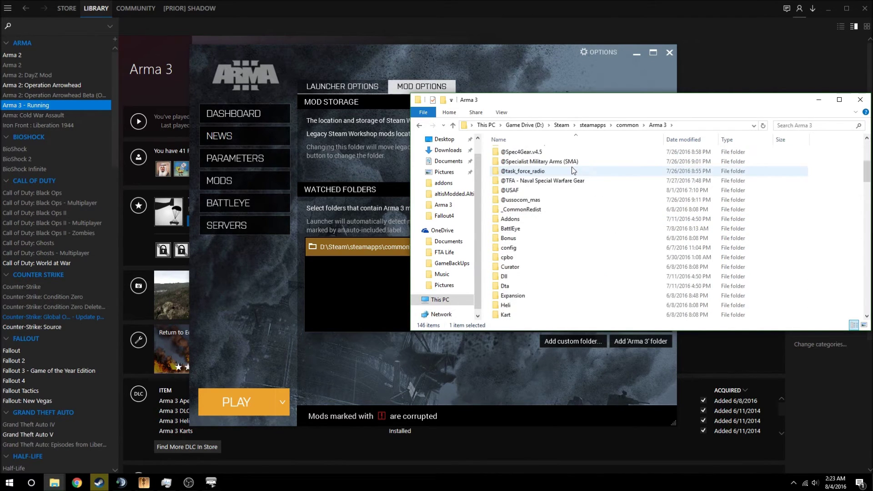
{"action": "left_click", "coordinate": [540, 211]}
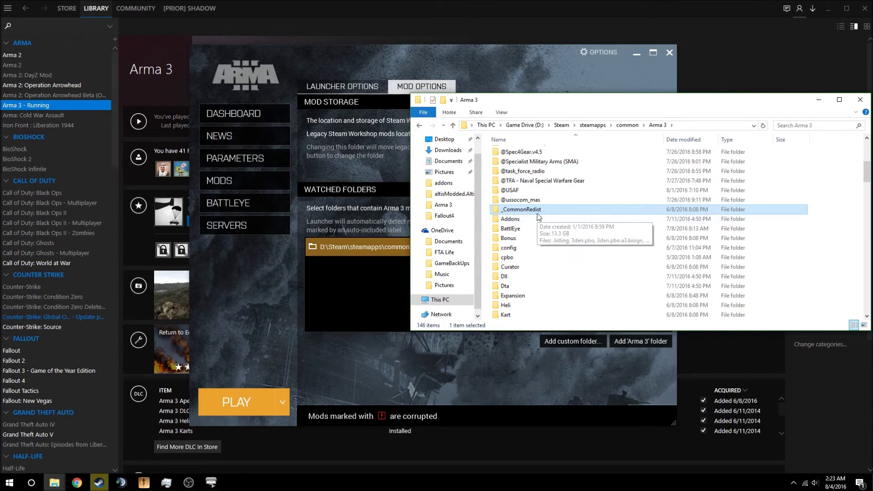
{"action": "left_click", "coordinate": [529, 237]}
{"action": "scroll", "coordinate": [509, 266], "scroll_direction": "down", "scroll_amount": 20}
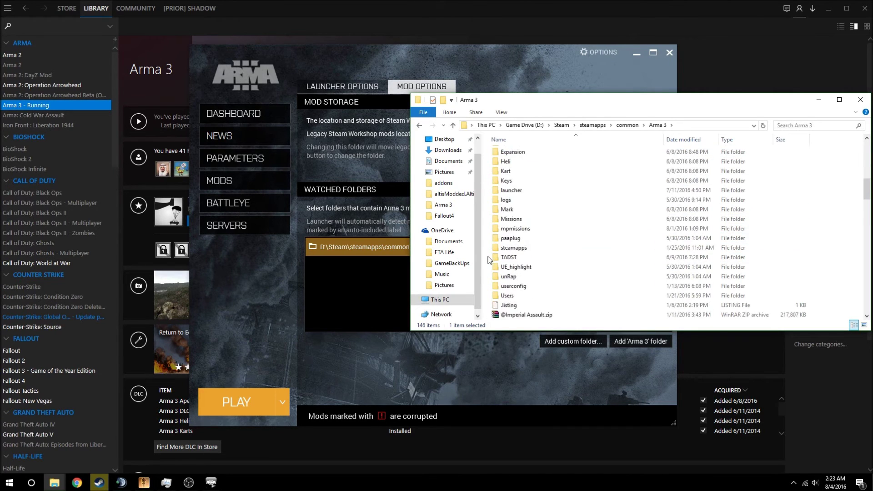
{"action": "scroll", "coordinate": [523, 218], "scroll_direction": "down", "scroll_amount": 4}
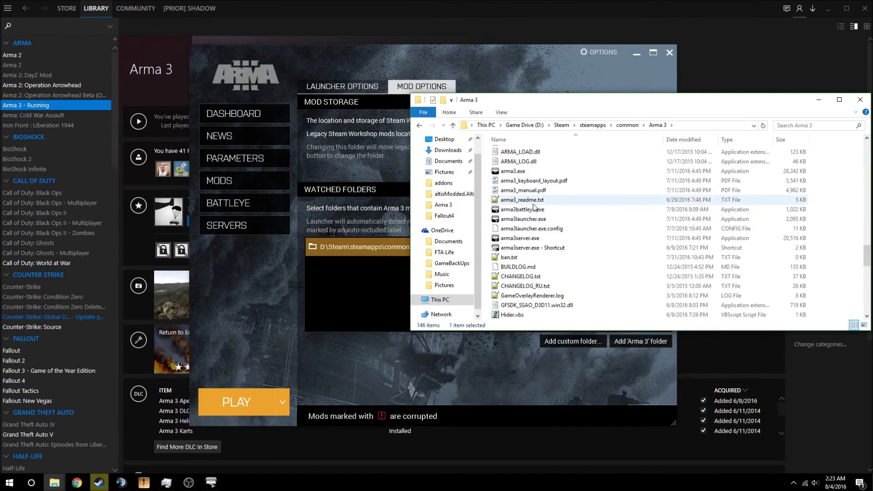
{"action": "left_click", "coordinate": [549, 170]}
{"action": "left_click", "coordinate": [840, 180]}
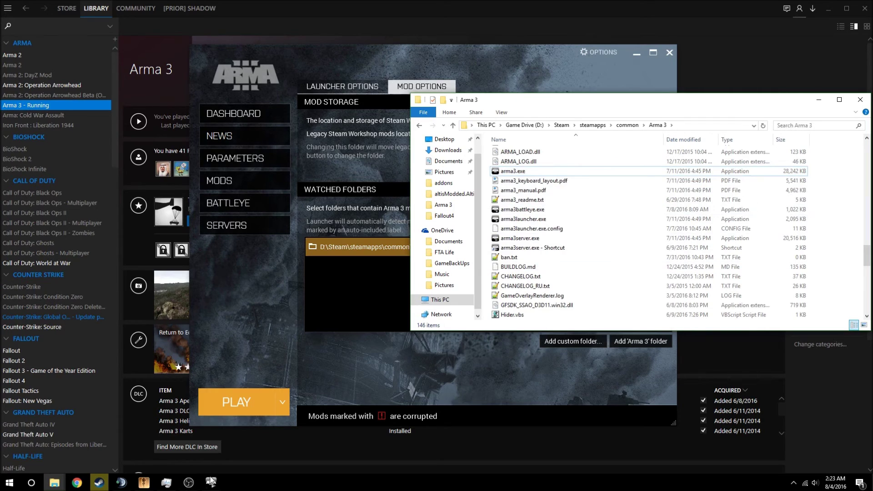
{"action": "left_click", "coordinate": [55, 483]}
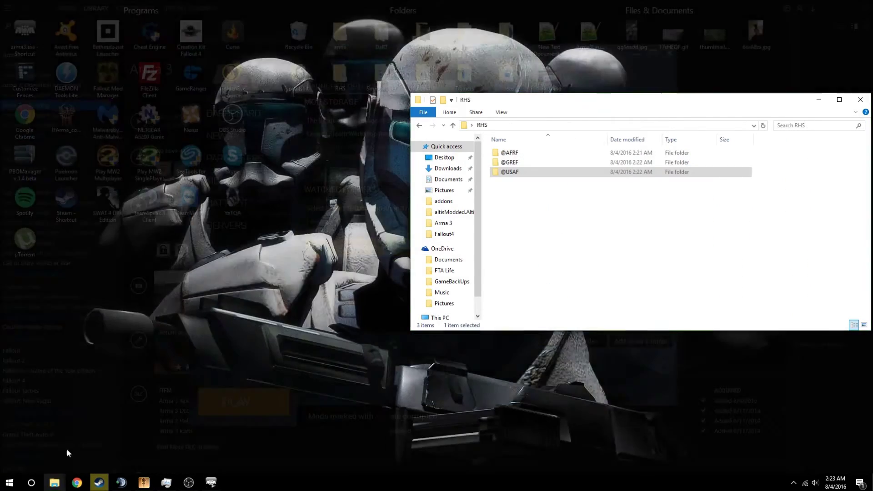
{"action": "left_click", "coordinate": [68, 452]}
{"action": "left_click_drag", "start_coordinate": [533, 107], "coordinate": [101, 126]}
{"action": "left_click_drag", "start_coordinate": [119, 270], "coordinate": [828, 170]}
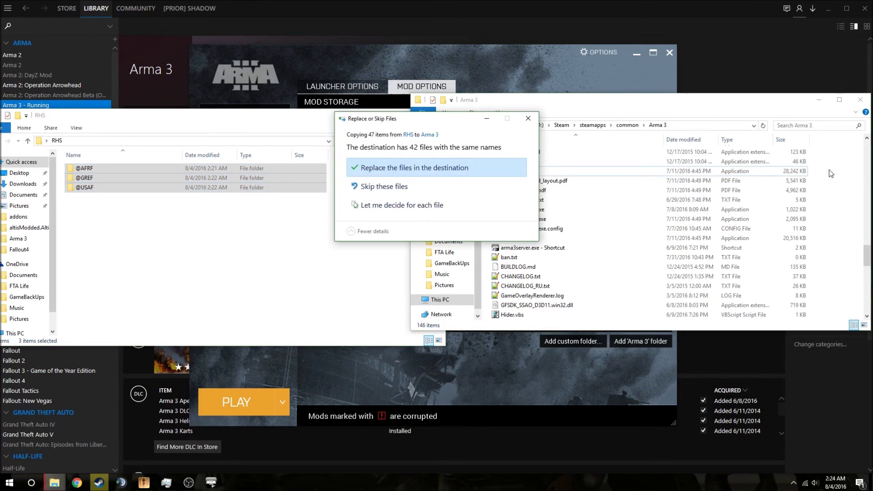
Skip replacing existing files, then close both the RHS and Arma 3 folder windows
{"action": "left_click", "coordinate": [531, 120]}
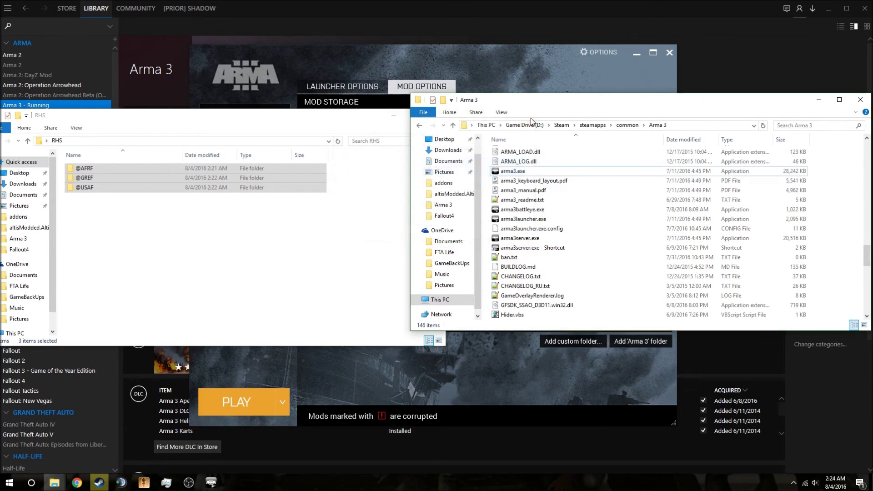
{"action": "left_click", "coordinate": [357, 253]}
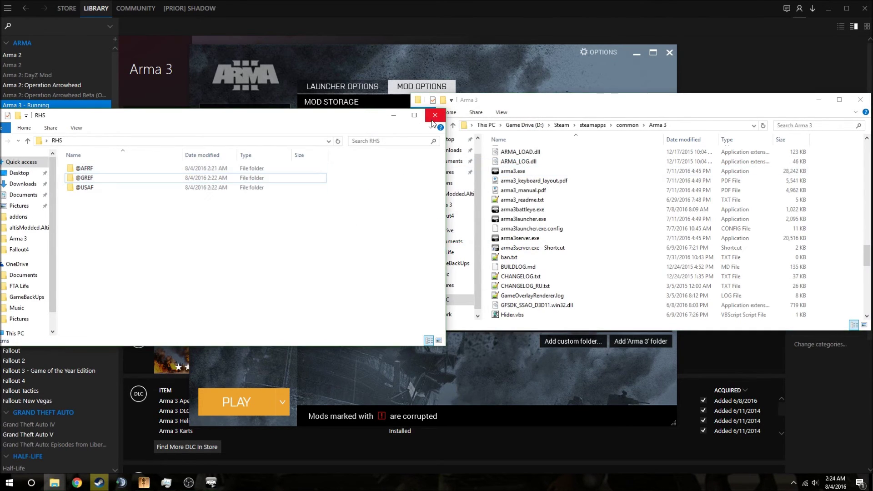
{"action": "left_click_drag", "start_coordinate": [573, 102], "coordinate": [392, 165]}
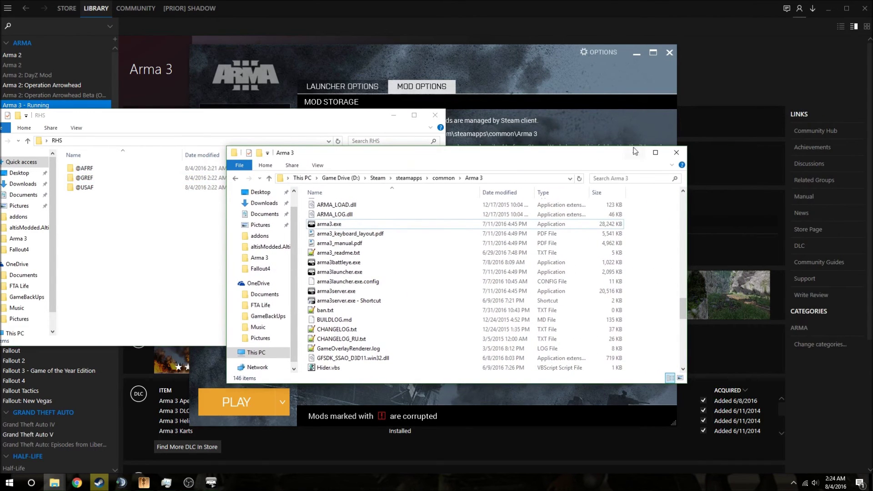
{"action": "left_click", "coordinate": [439, 115]}
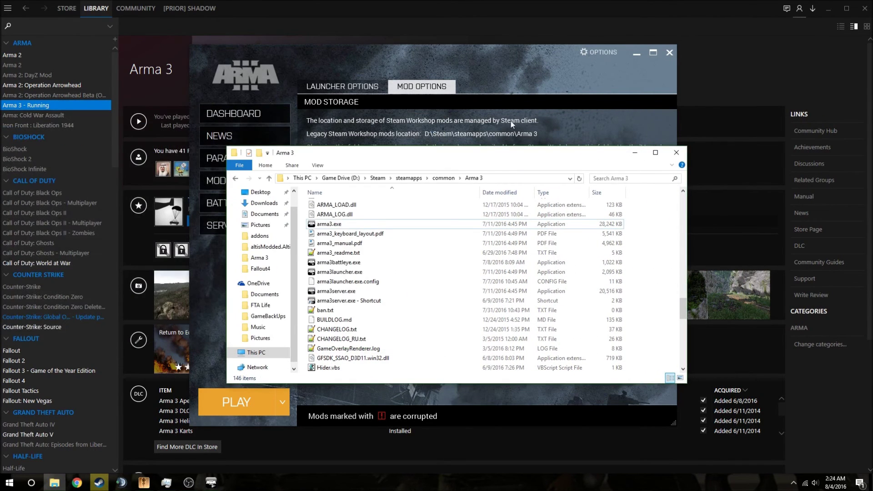
{"action": "left_click", "coordinate": [676, 152]}
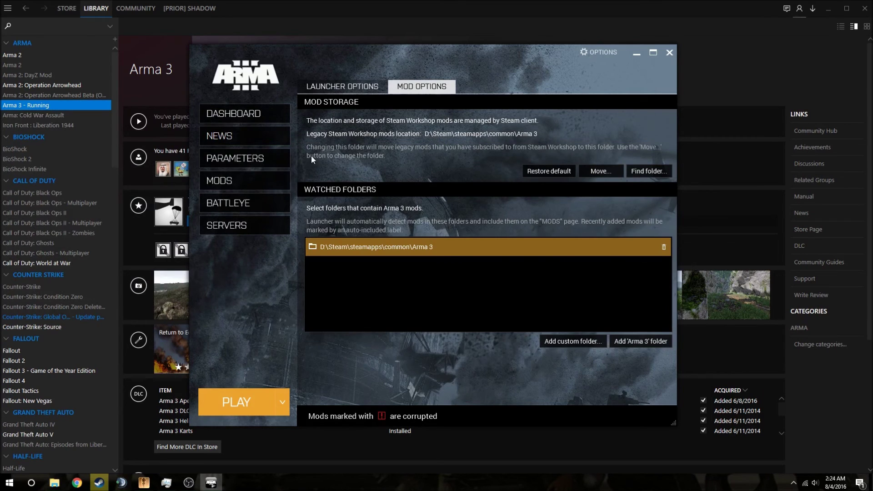
In the Mods list, untick and re-tick RHS: Armed Forces of the Russian Federation
{"action": "left_click", "coordinate": [288, 182]}
{"action": "scroll", "coordinate": [336, 200], "scroll_direction": "down", "scroll_amount": 15}
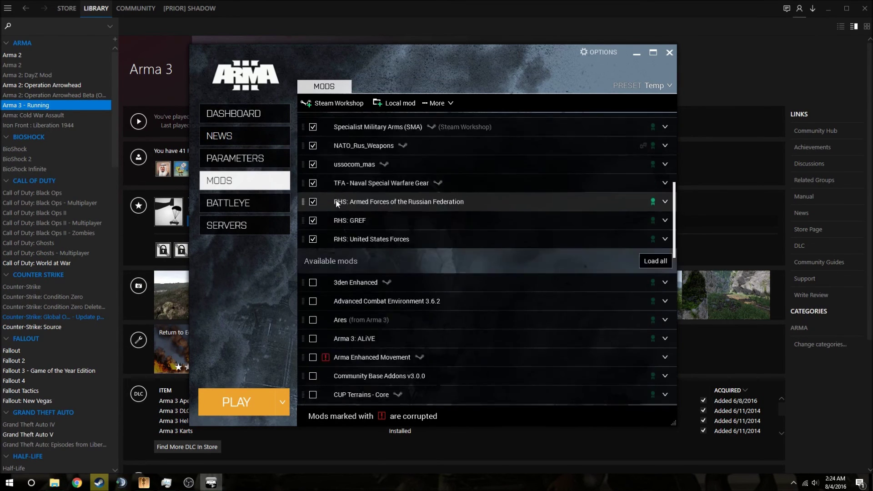
{"action": "scroll", "coordinate": [422, 299], "scroll_direction": "down", "scroll_amount": 7}
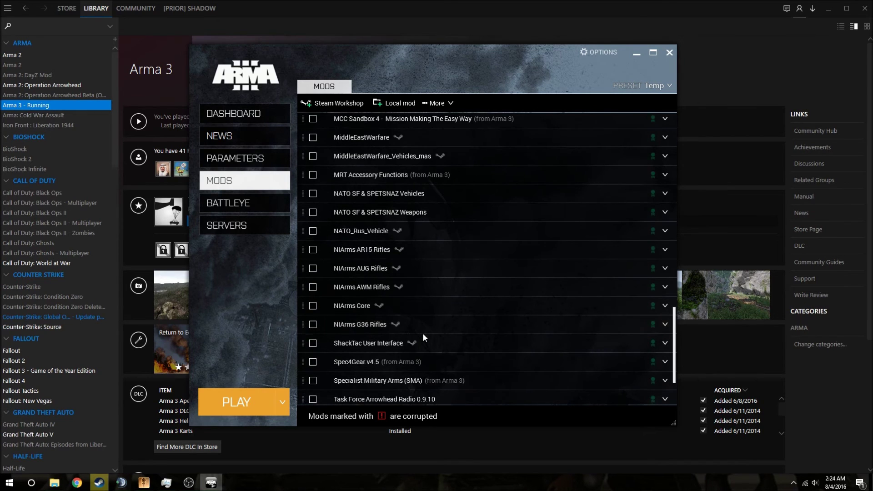
{"action": "scroll", "coordinate": [423, 333], "scroll_direction": "up", "scroll_amount": 20}
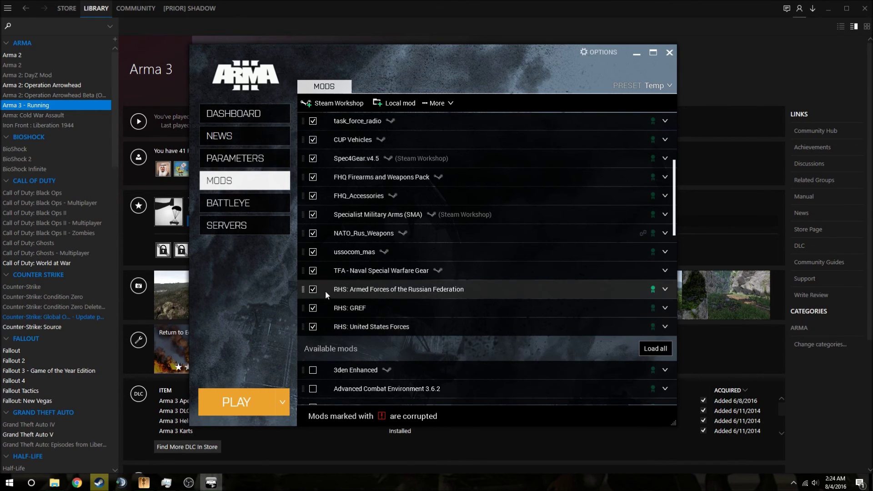
{"action": "left_click", "coordinate": [312, 289]}
{"action": "scroll", "coordinate": [314, 291], "scroll_direction": "down", "scroll_amount": 9}
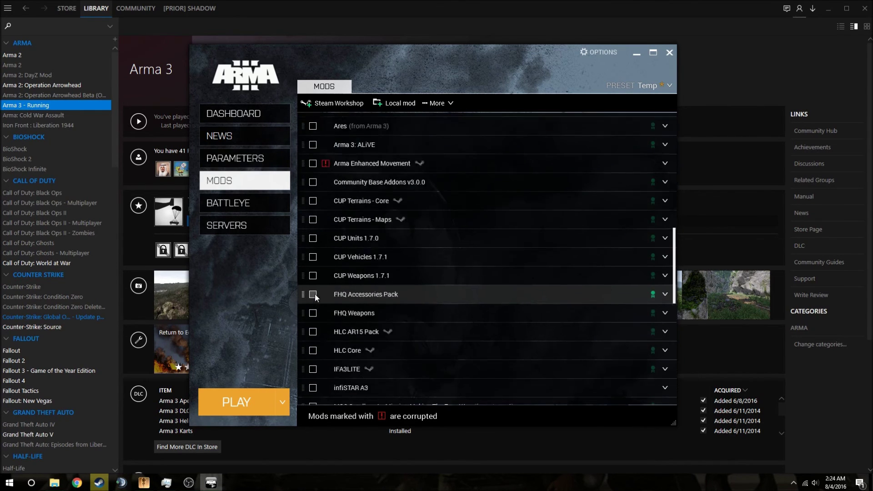
{"action": "scroll", "coordinate": [314, 293], "scroll_direction": "down", "scroll_amount": 10}
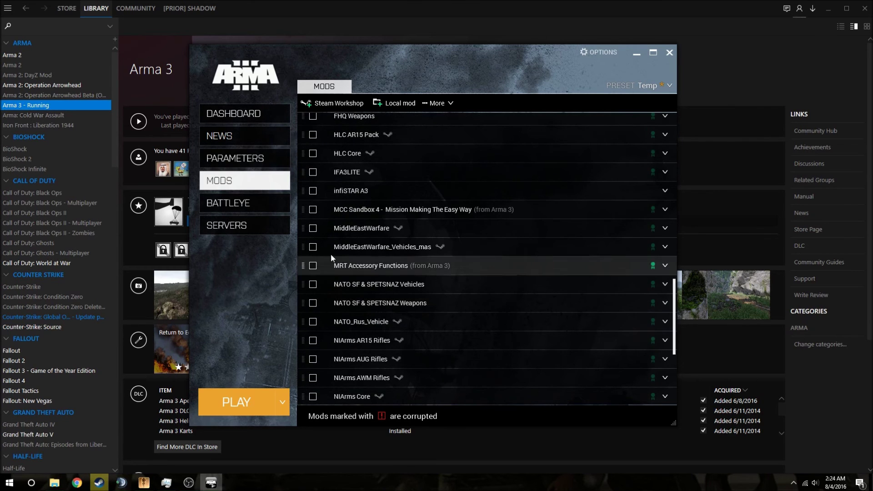
{"action": "scroll", "coordinate": [342, 249], "scroll_direction": "down", "scroll_amount": 5}
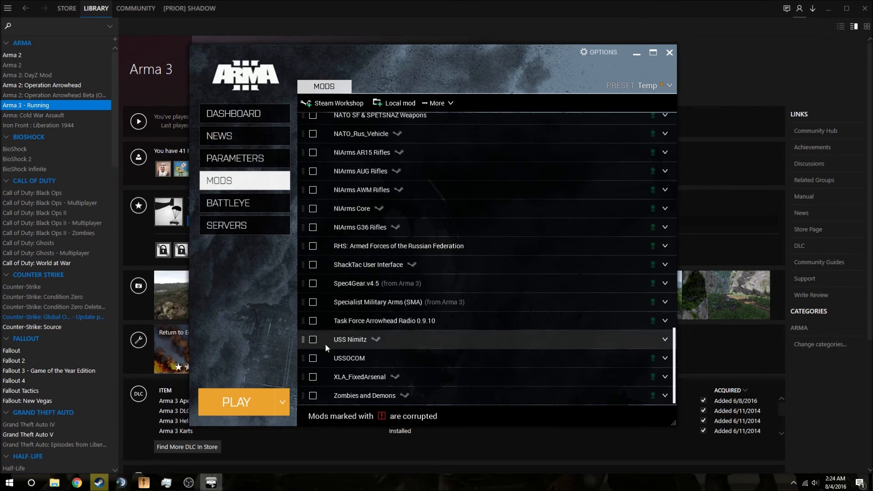
{"action": "left_click", "coordinate": [312, 245]}
Load the Temp mod preset in the Arma 3 Launcher
{"action": "scroll", "coordinate": [379, 238], "scroll_direction": "up", "scroll_amount": 10}
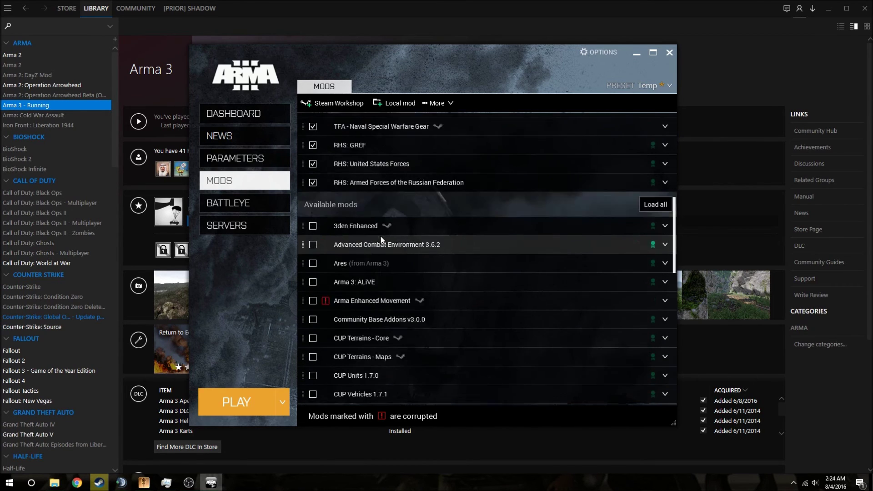
{"action": "scroll", "coordinate": [380, 240], "scroll_direction": "up", "scroll_amount": 3}
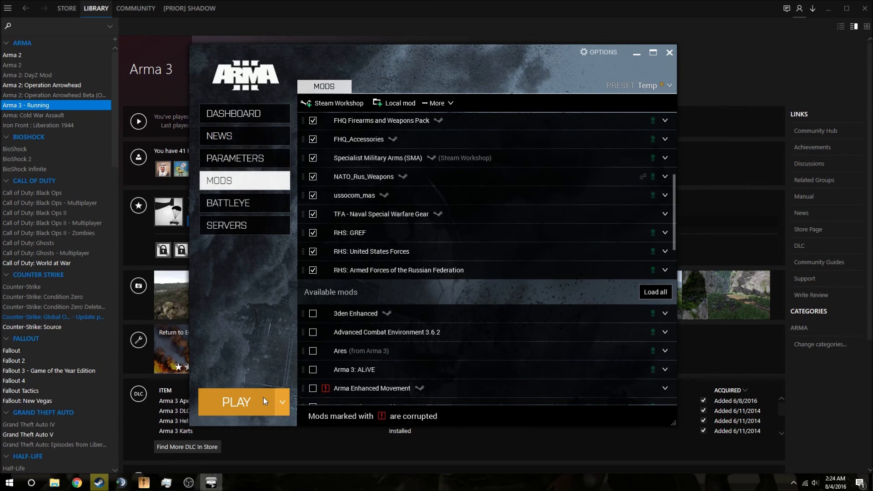
{"action": "scroll", "coordinate": [586, 227], "scroll_direction": "up", "scroll_amount": 3}
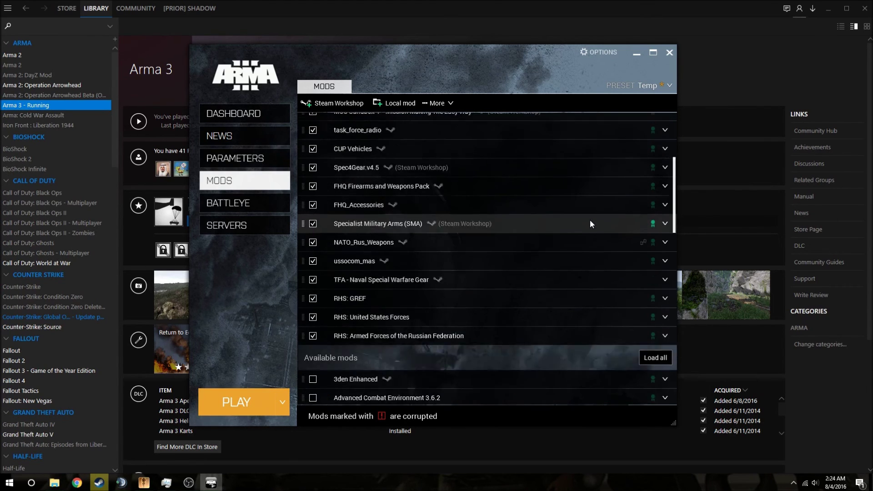
{"action": "left_click", "coordinate": [645, 86]}
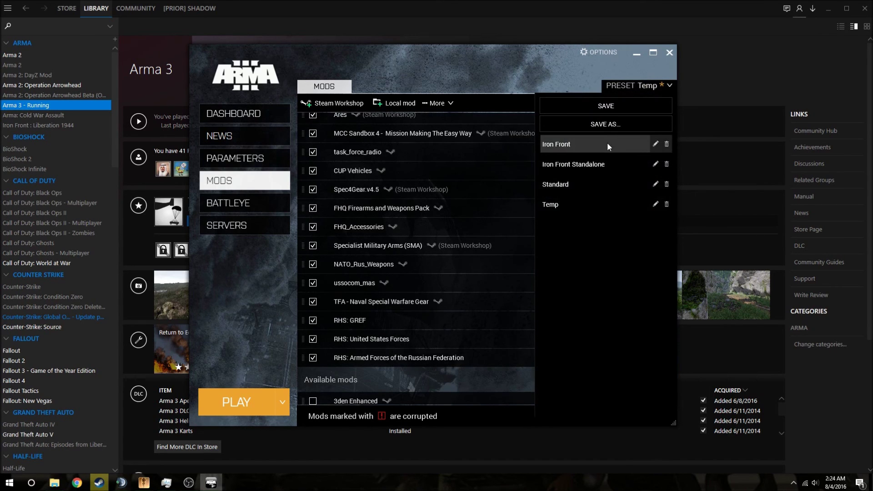
{"action": "left_click", "coordinate": [591, 206]}
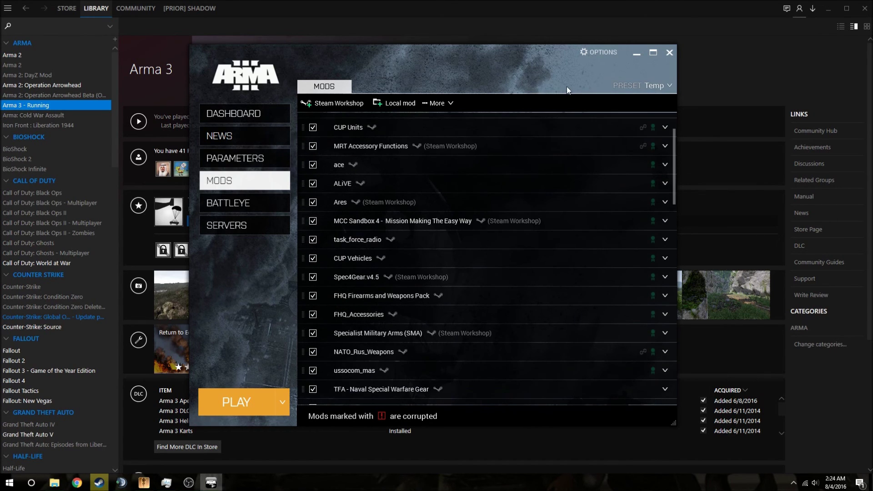
Cancel TeamSpeak 3's Connect dialog without connecting, then bring OBS 0.14.2 to the front
{"action": "left_click", "coordinate": [121, 483]}
{"action": "left_click", "coordinate": [373, 242]}
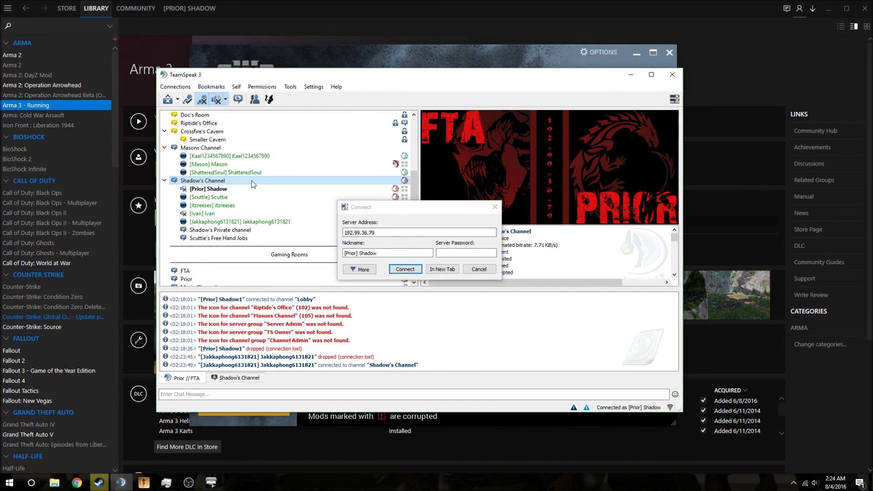
{"action": "left_click", "coordinate": [481, 280]}
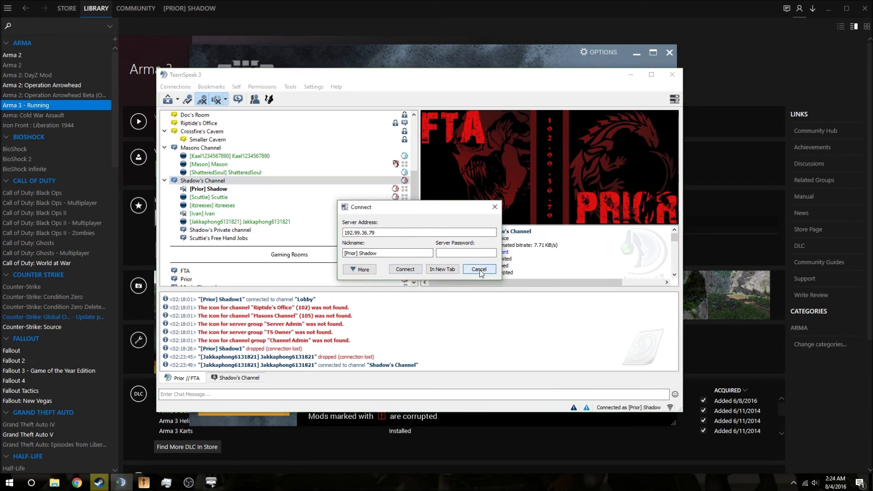
{"action": "left_click", "coordinate": [478, 268]}
{"action": "scroll", "coordinate": [510, 250], "scroll_direction": "up", "scroll_amount": 1}
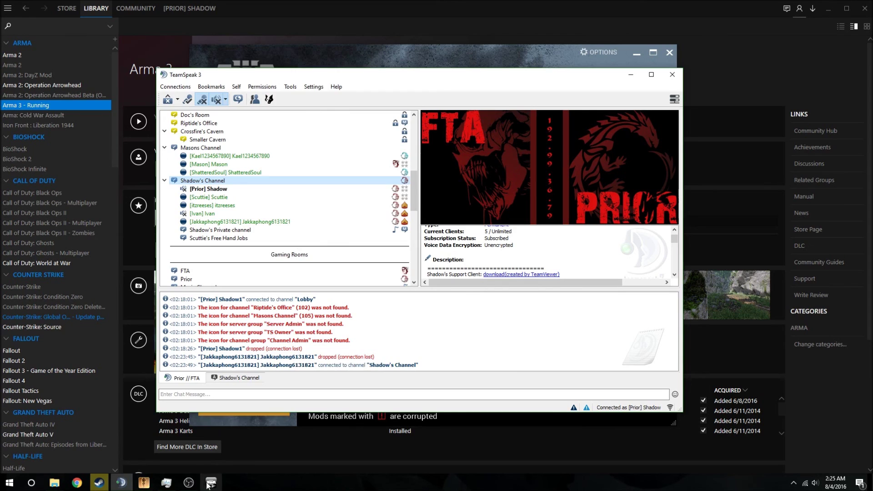
{"action": "left_click", "coordinate": [188, 482]}
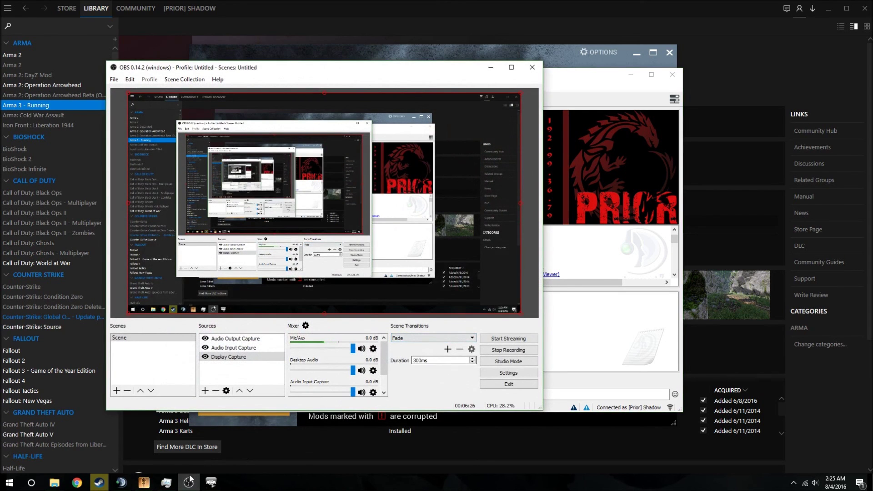